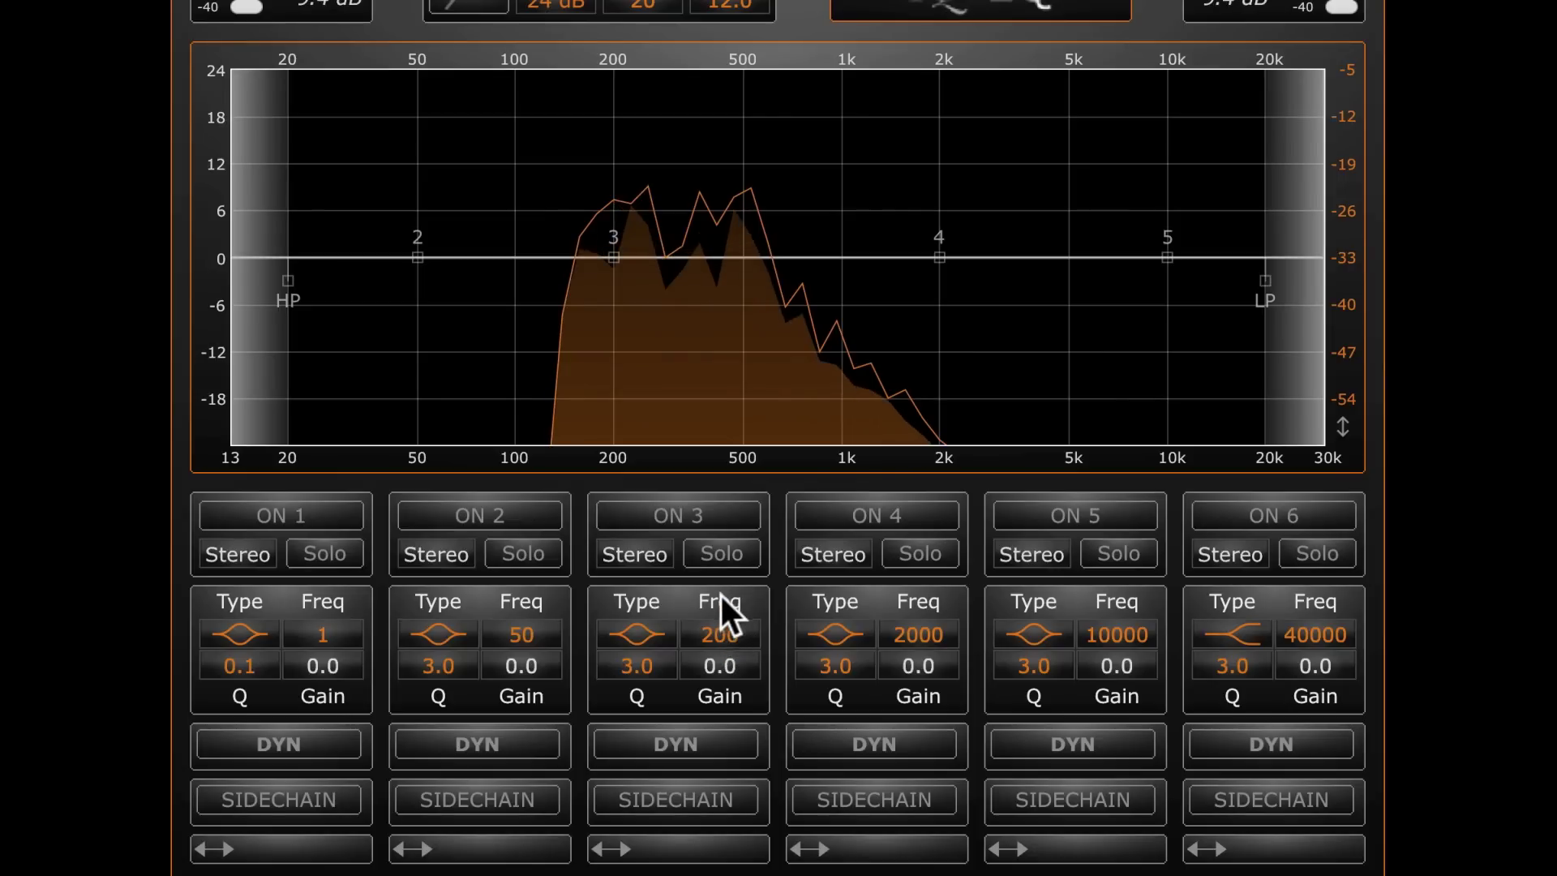
# - Solo band 3 to find the resonance, then notch it at 521 Hz, -6.4 dB, Q 7.1
pyautogui.scroll(8, 721, 600)
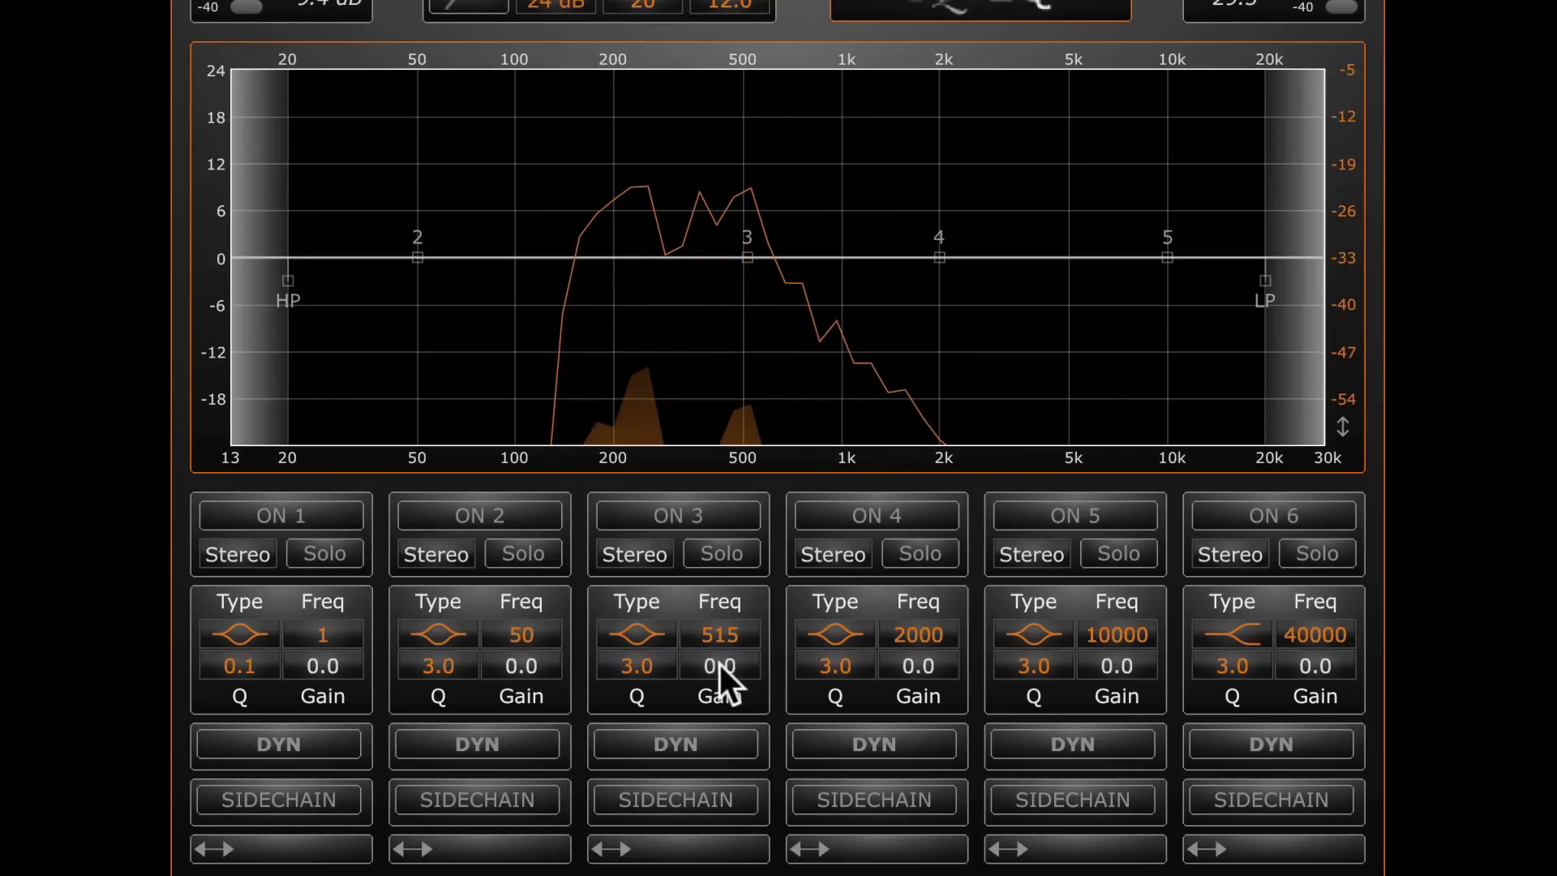
pyautogui.moveTo(718, 664); pyautogui.dragTo(730, 694)
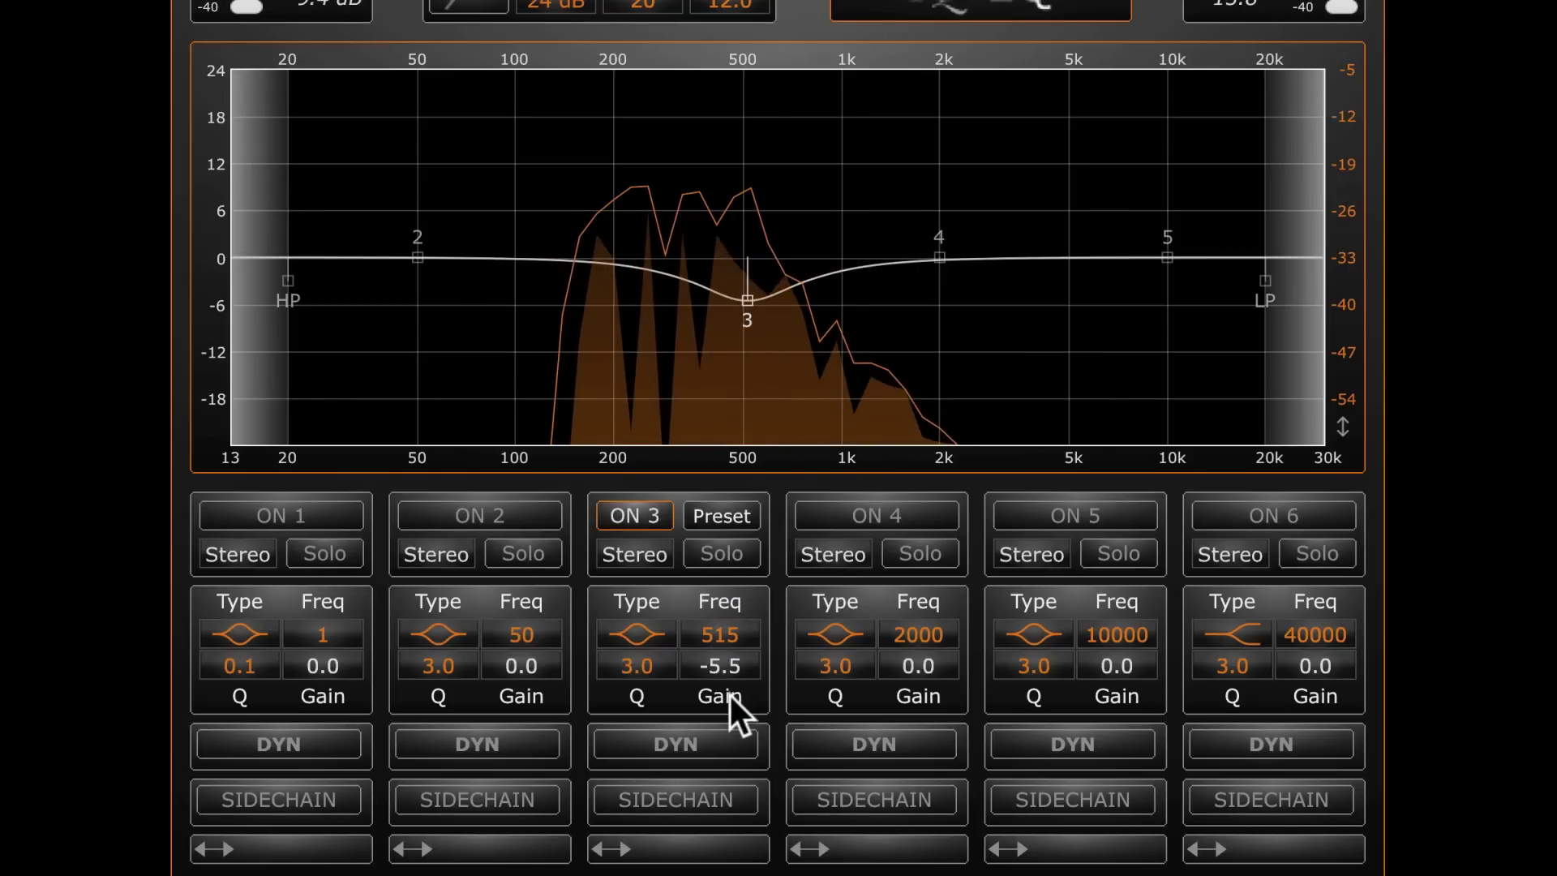
pyautogui.click(714, 558)
pyautogui.moveTo(718, 625)
pyautogui.mouseDown()
pyautogui.moveTo(721, 638)
pyautogui.moveTo(723, 624)
pyautogui.mouseUp()
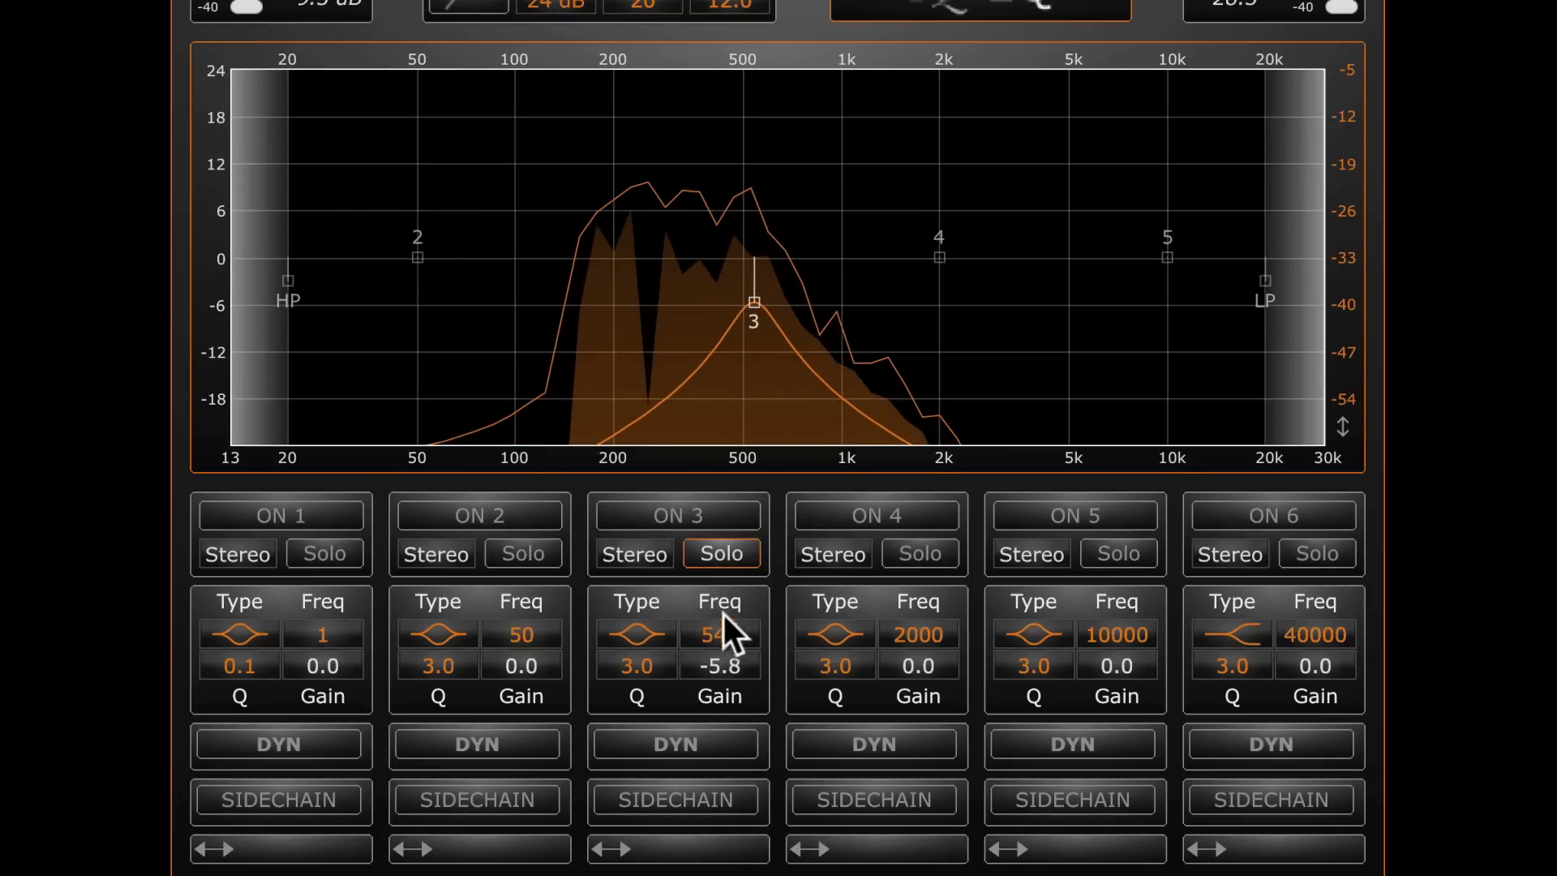
pyautogui.click(714, 558)
pyautogui.moveTo(751, 303); pyautogui.dragTo(745, 307)
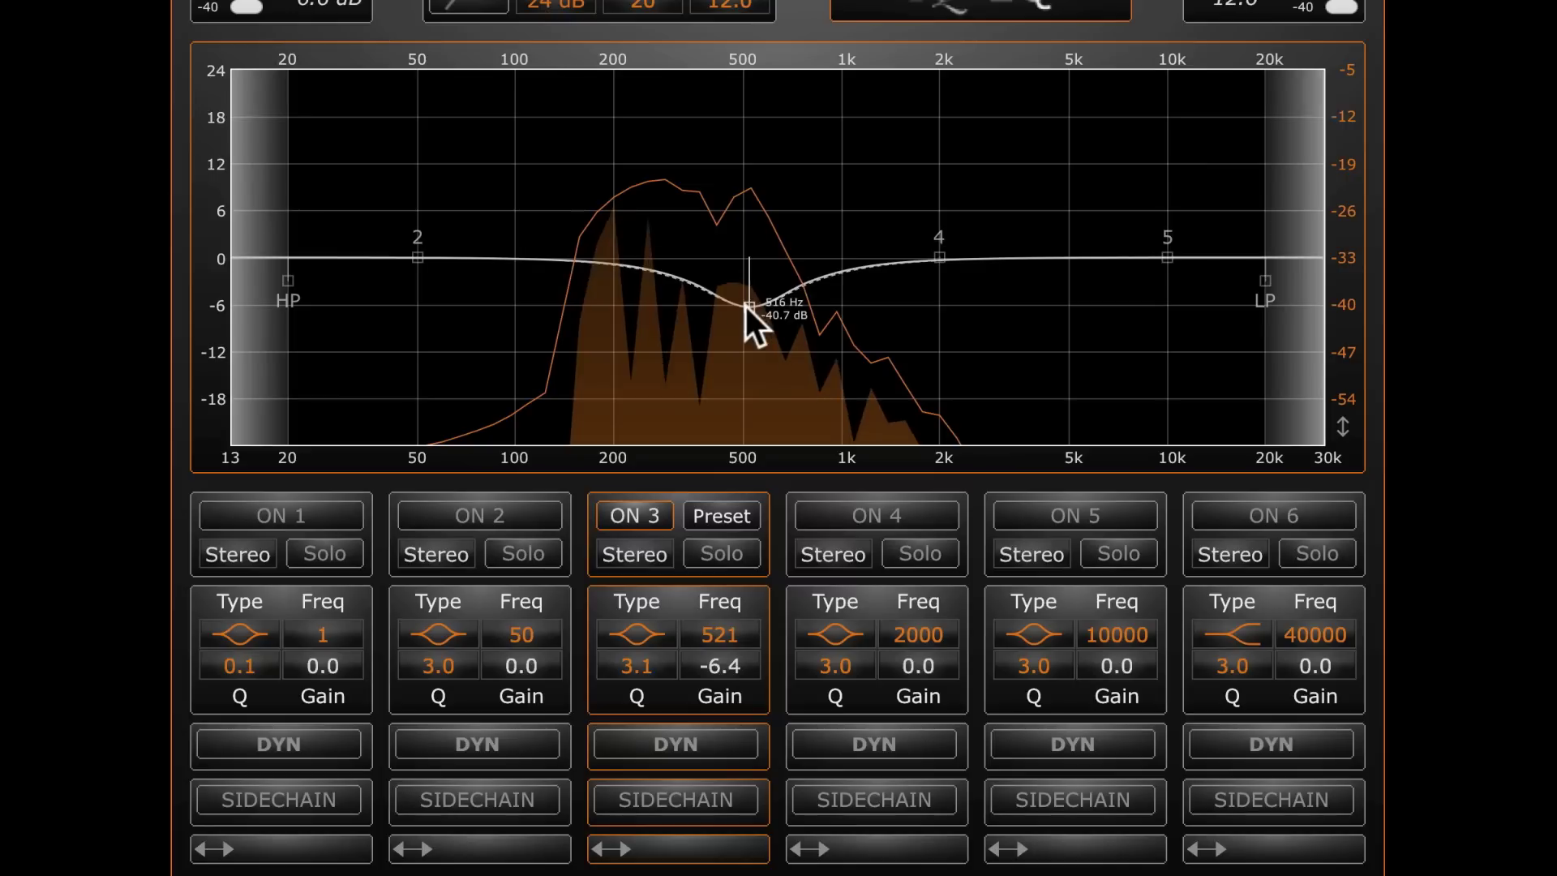
pyautogui.scroll(5, 746, 305)
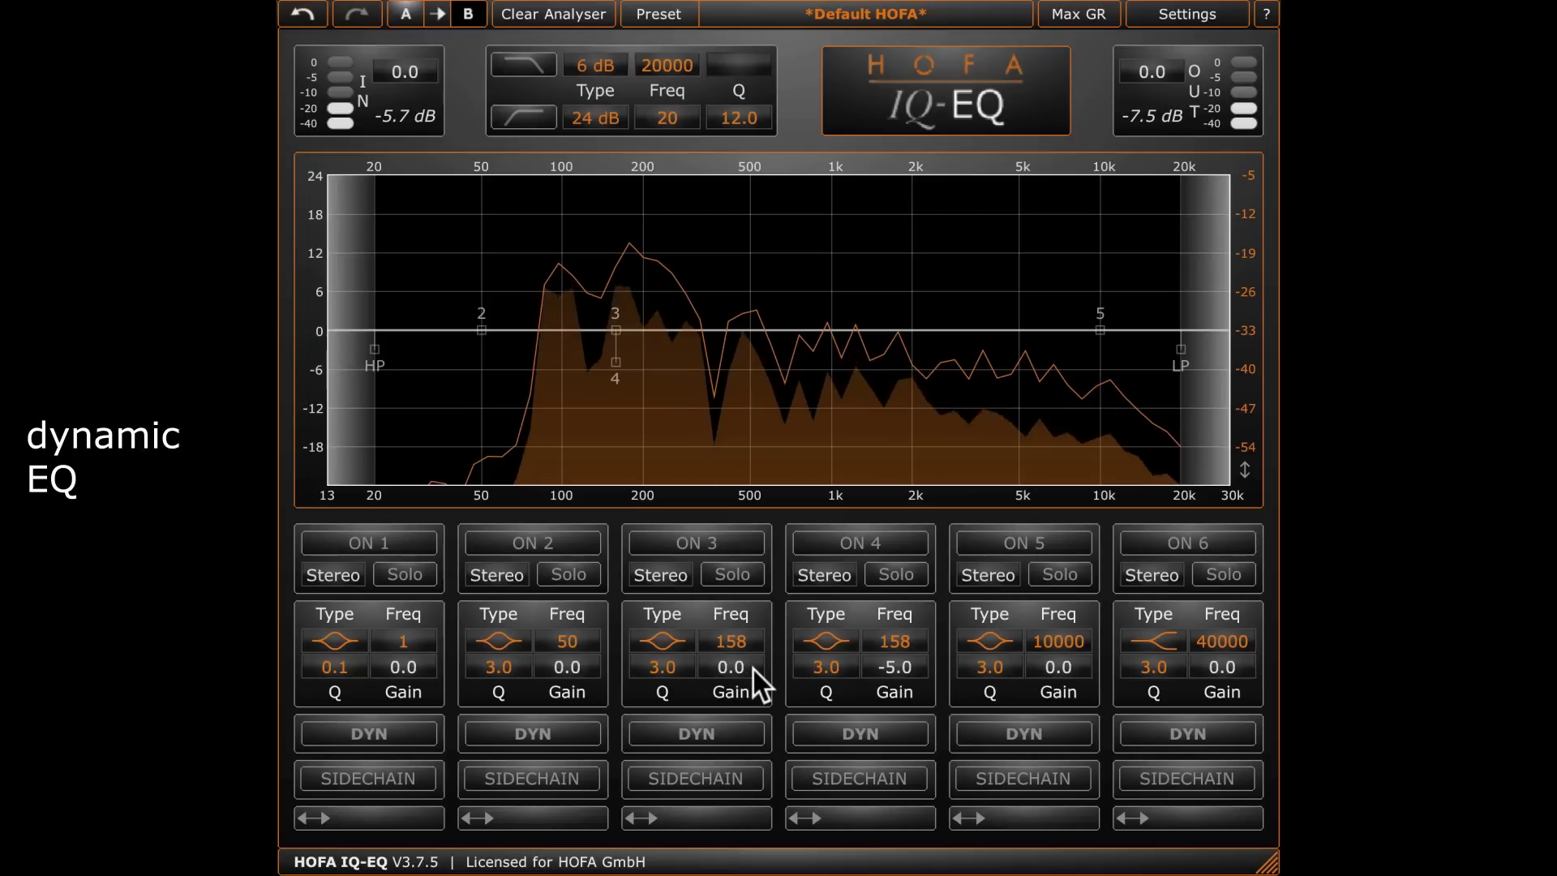
# - Make band 3 dynamic with its threshold lowered to about -35, then switch band 3 off
pyautogui.click(736, 732)
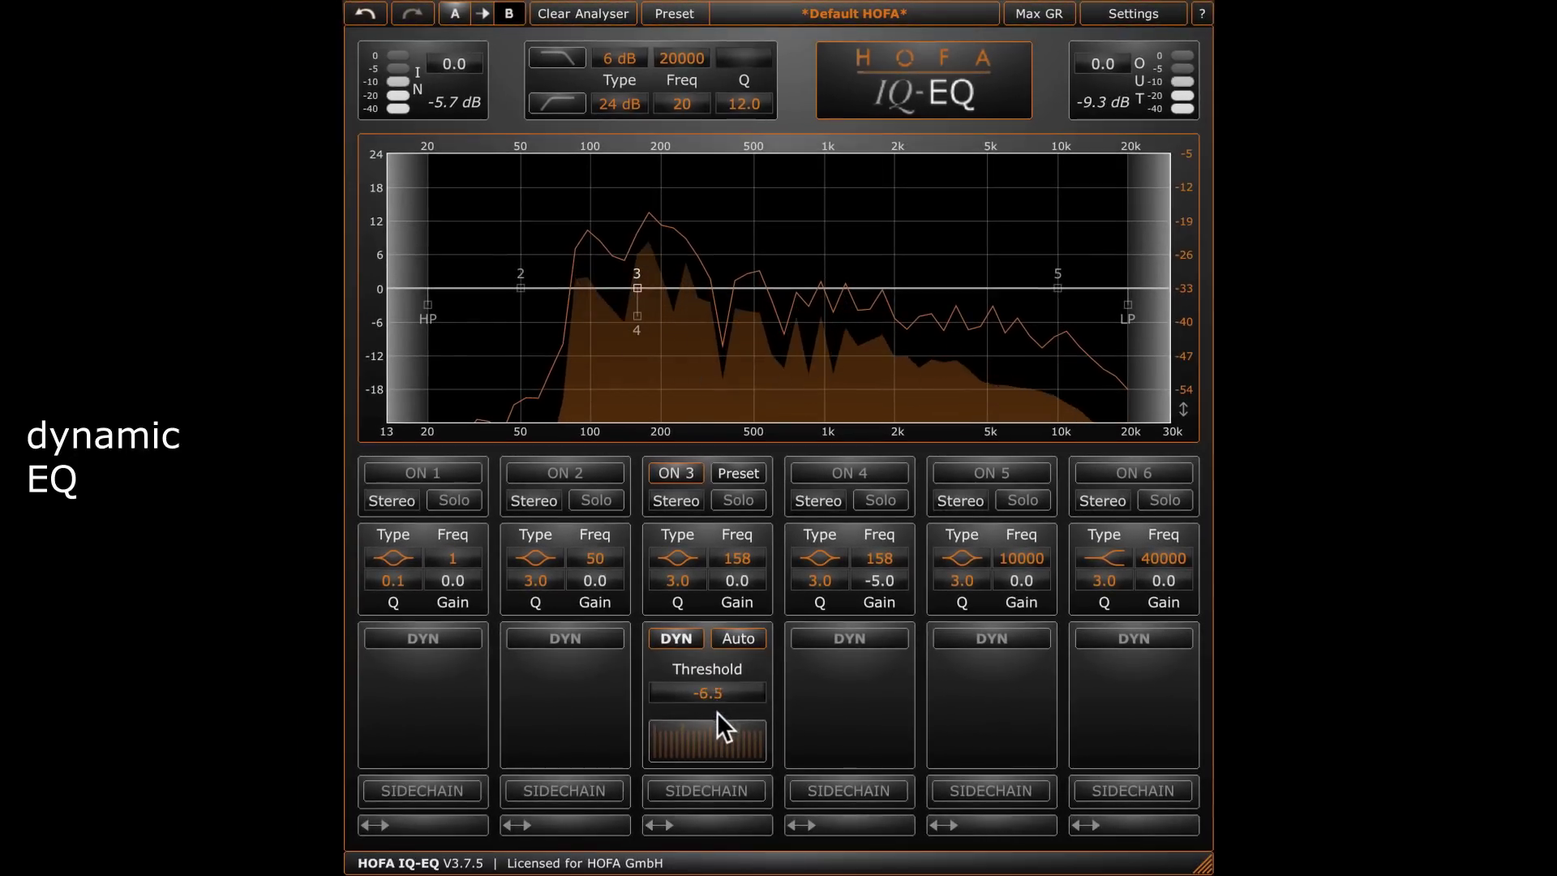
pyautogui.moveTo(718, 736); pyautogui.dragTo(728, 772)
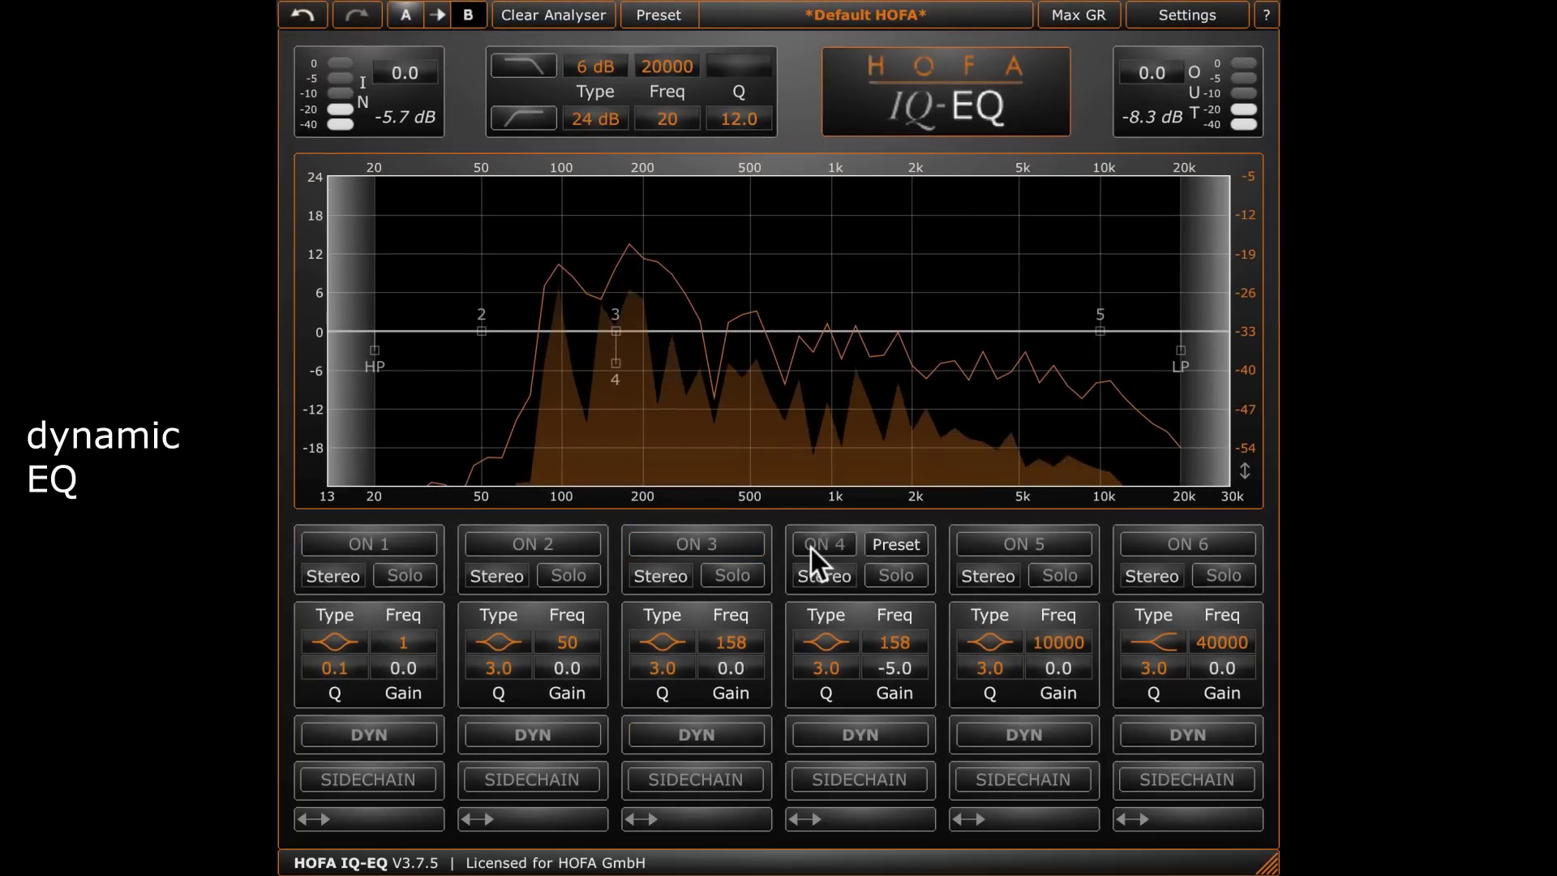
pyautogui.click(811, 548)
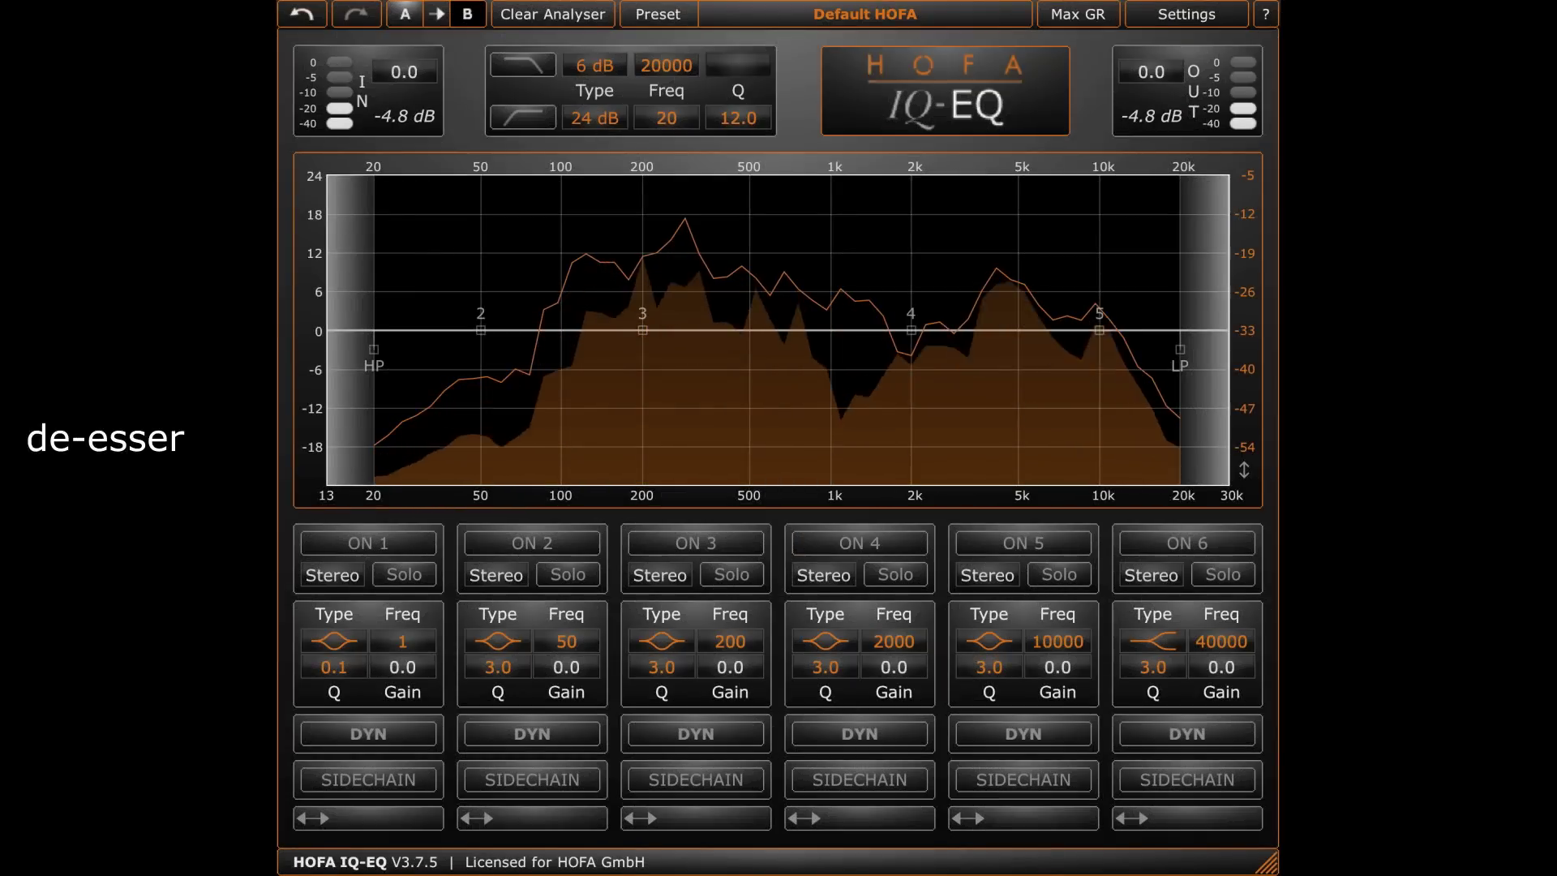
# - Make band 5 a dynamic high shelf at 5000 Hz and tune its threshold for de-essing
pyautogui.click(1007, 637)
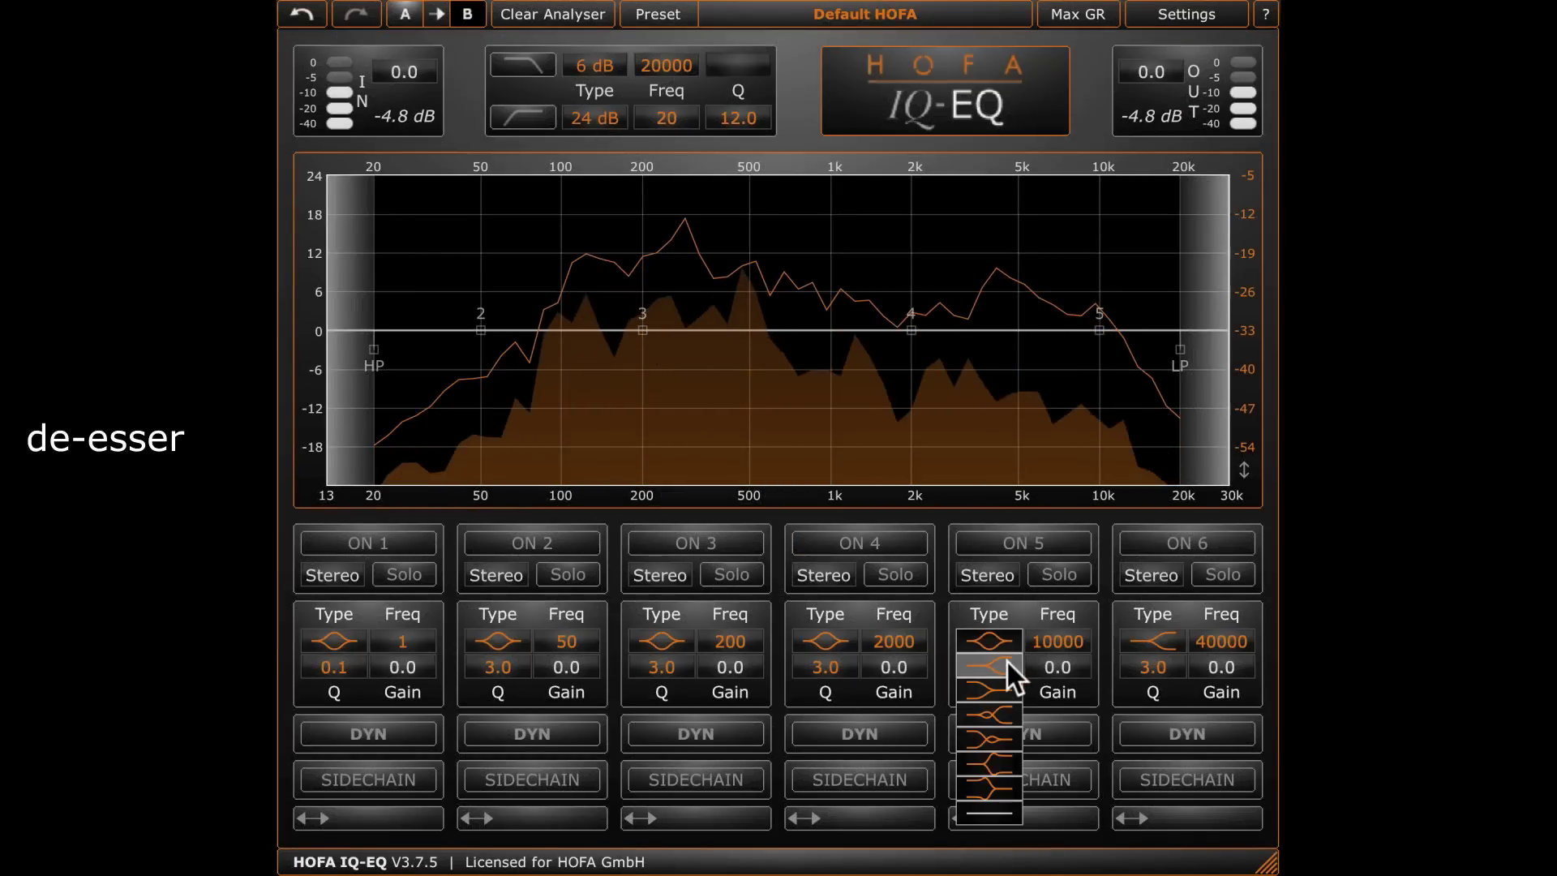
pyautogui.click(1007, 665)
pyautogui.doubleClick(1052, 642)
pyautogui.write('5000')
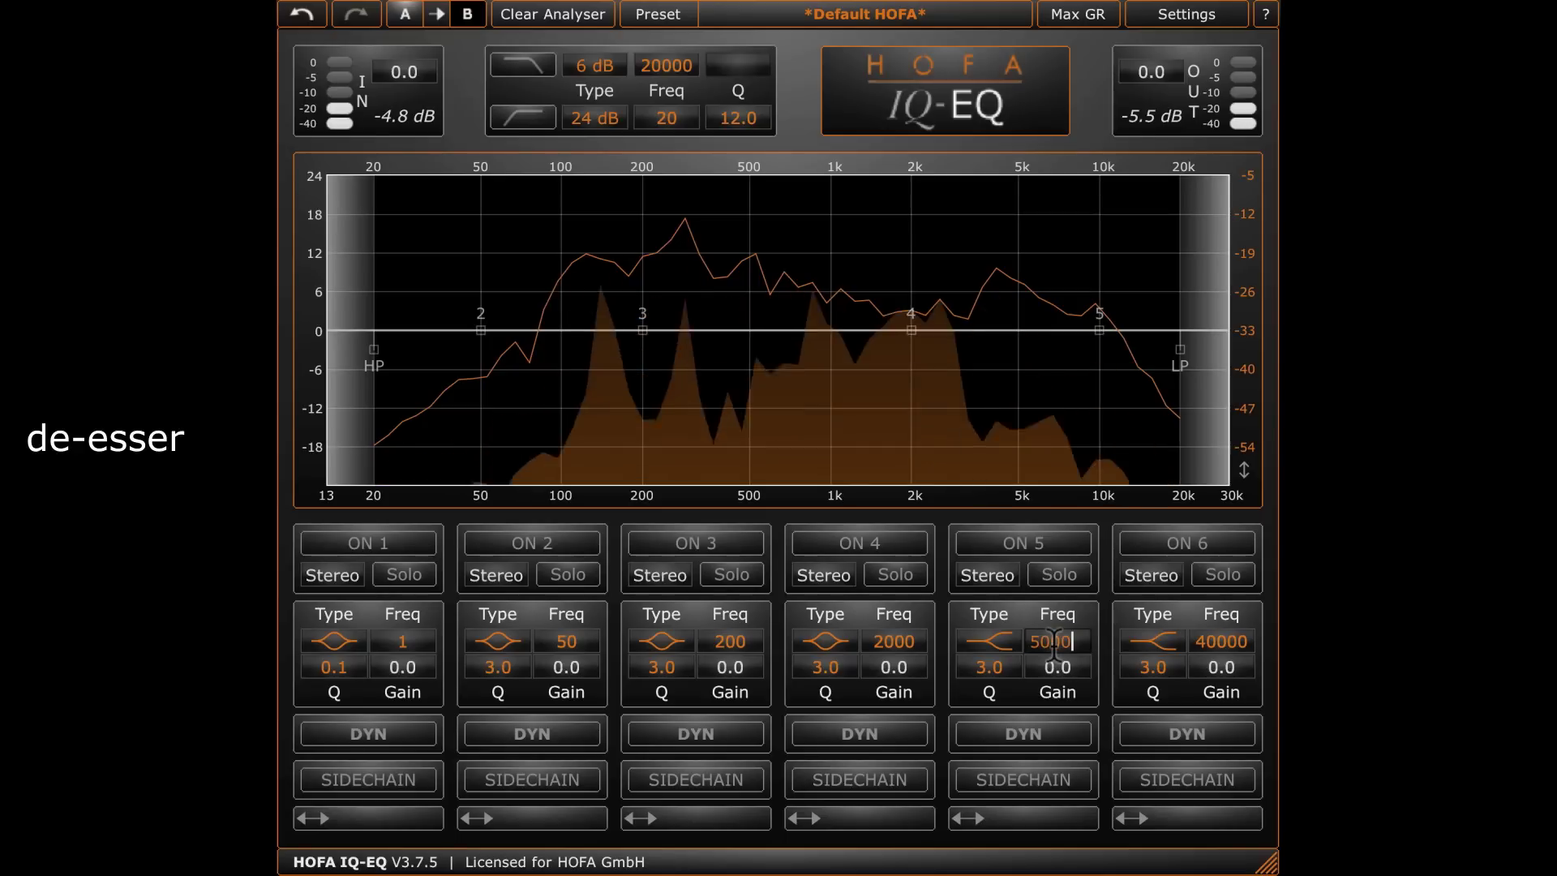
pyautogui.press('Return')
pyautogui.click(1039, 733)
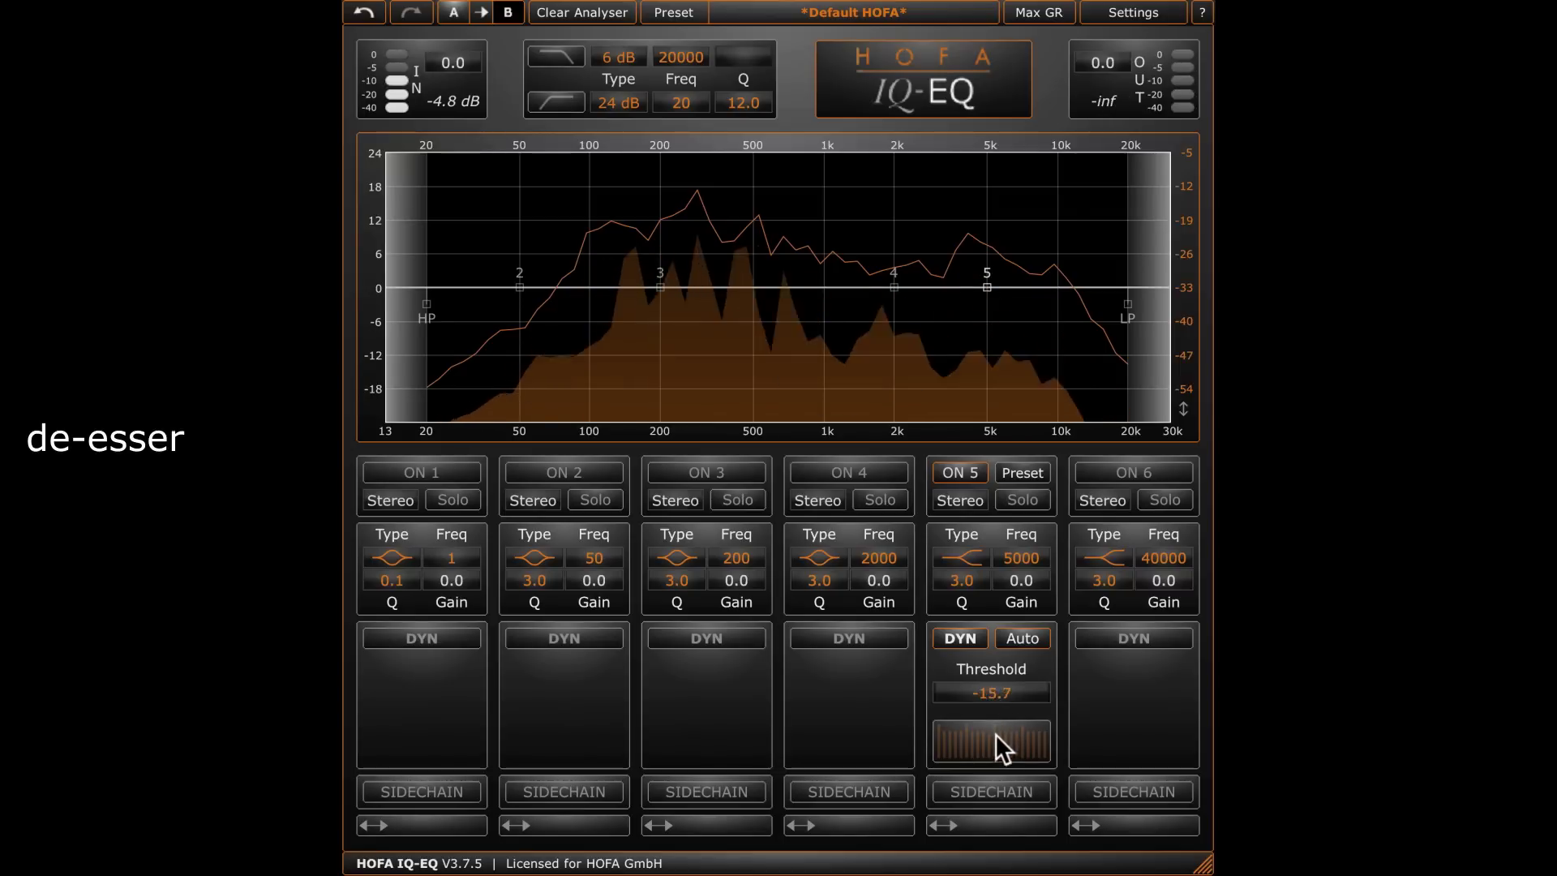
pyautogui.moveTo(999, 744); pyautogui.dragTo(996, 838)
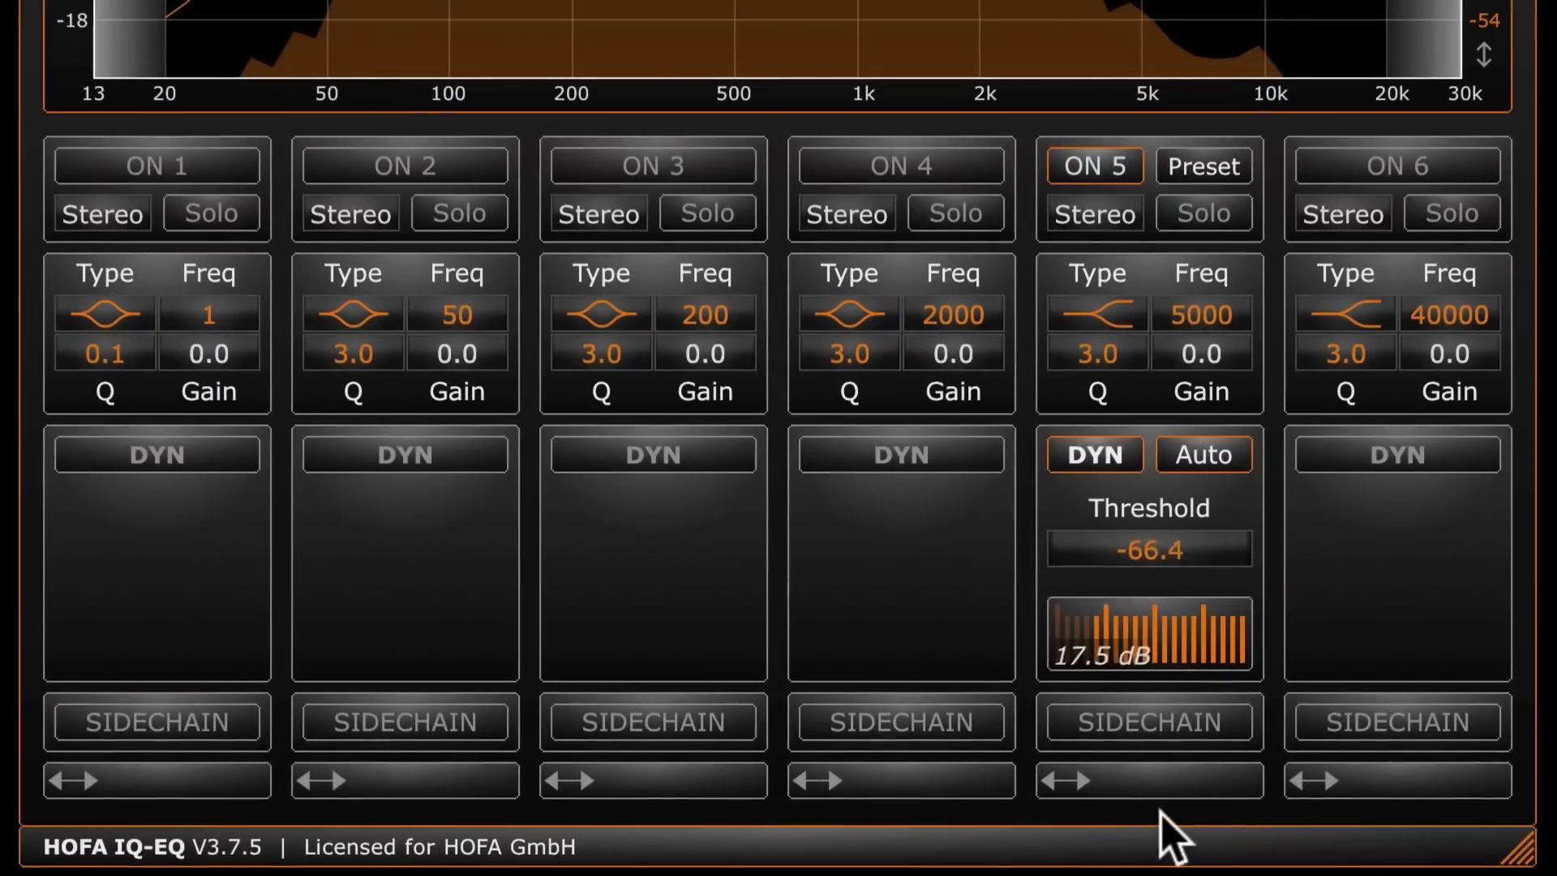
pyautogui.moveTo(1159, 809); pyautogui.dragTo(1167, 715)
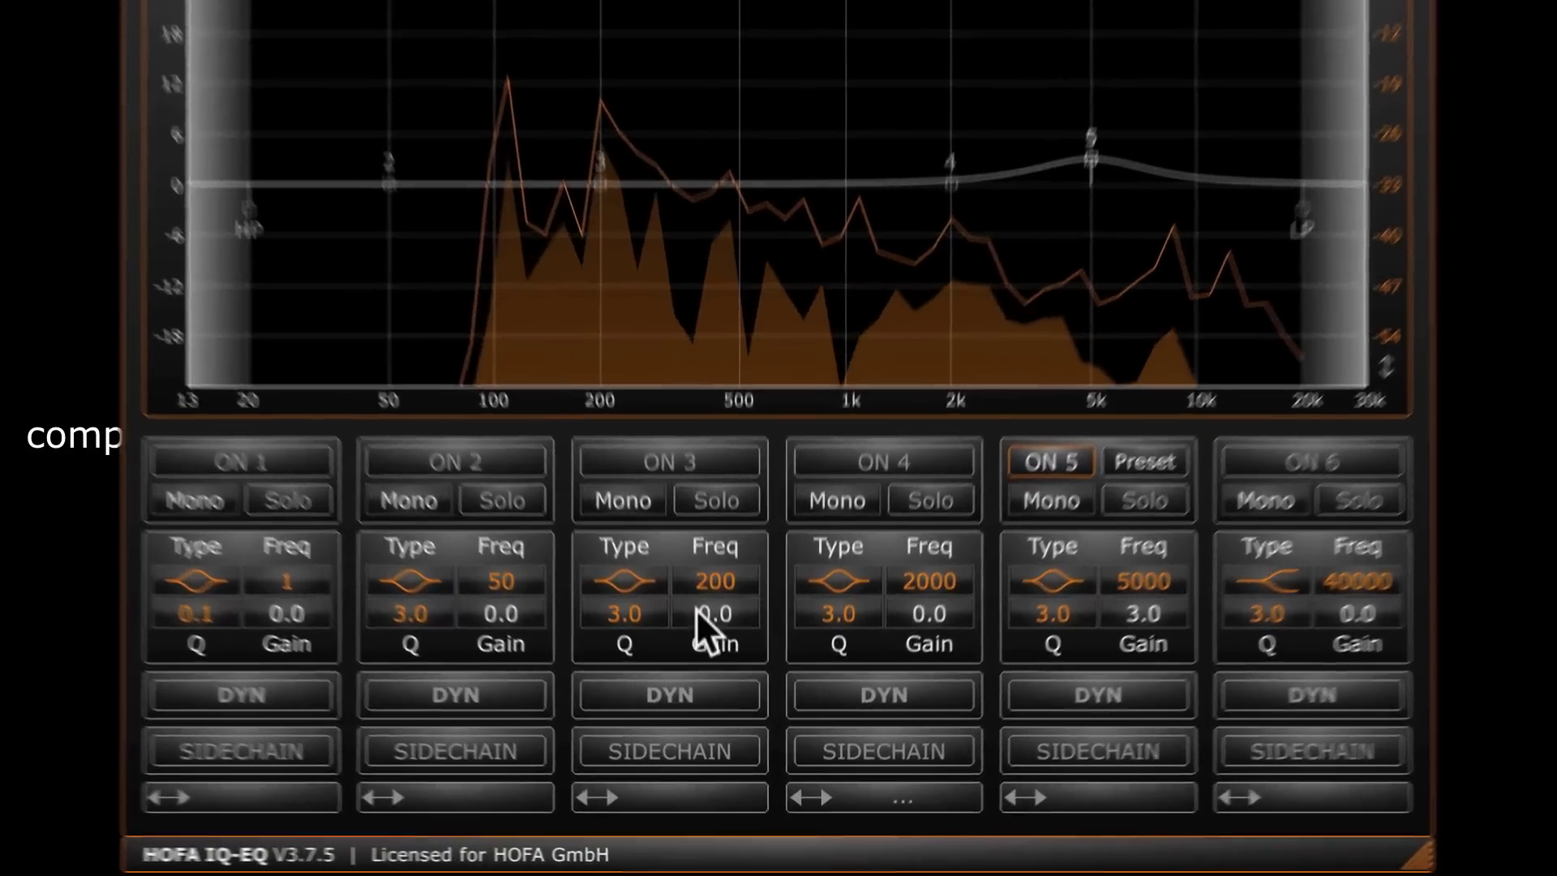
# - Give band 4 the flat type, make it dynamic at -26.5 dB threshold with look-ahead attack
pyautogui.click(838, 581)
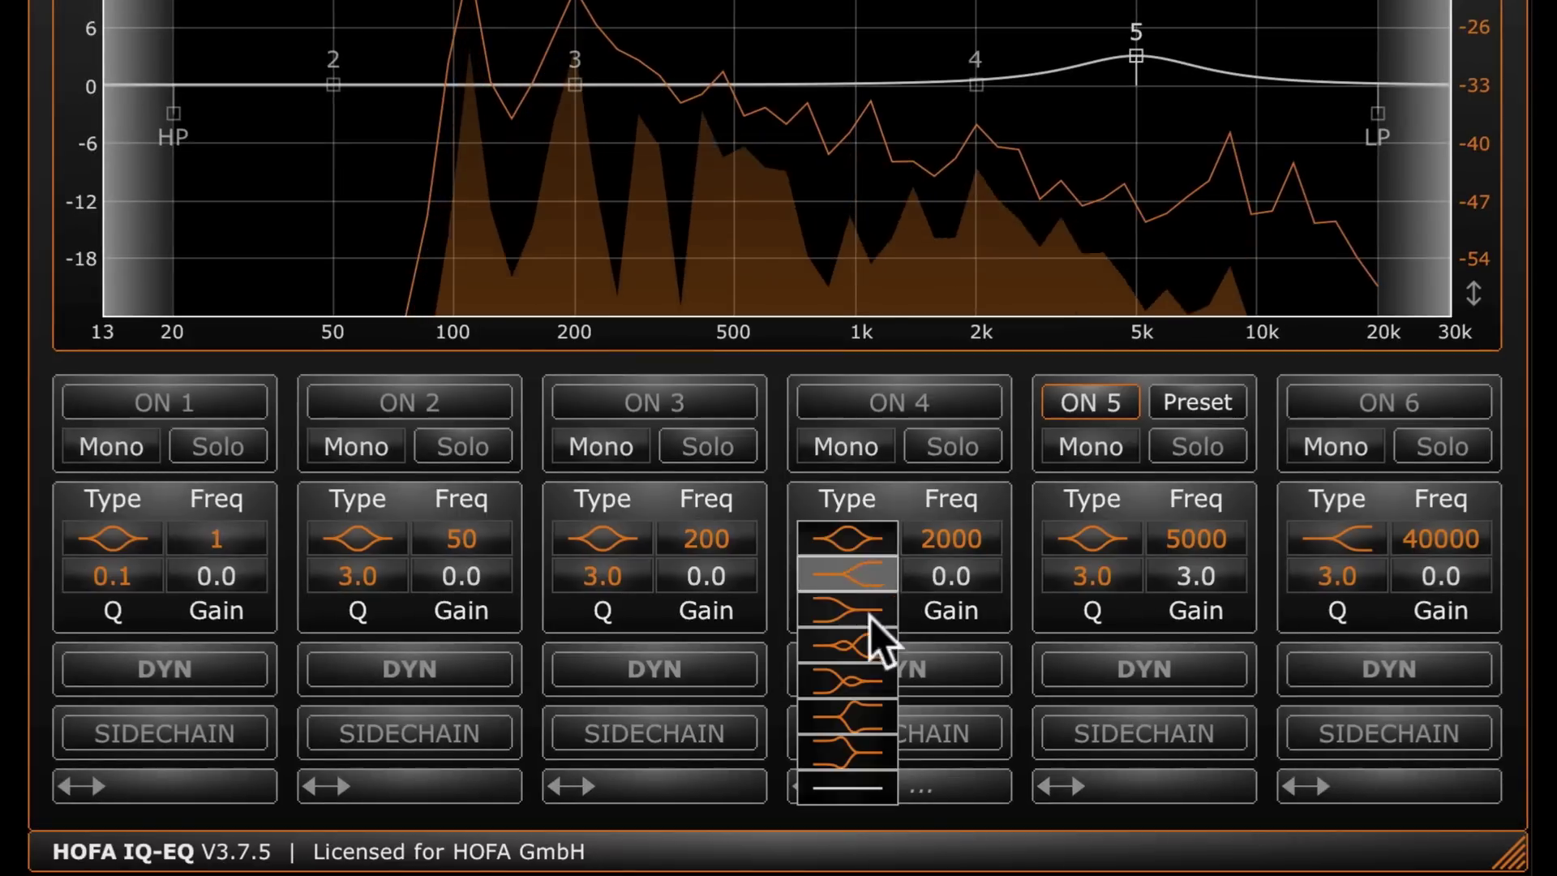
pyautogui.click(862, 784)
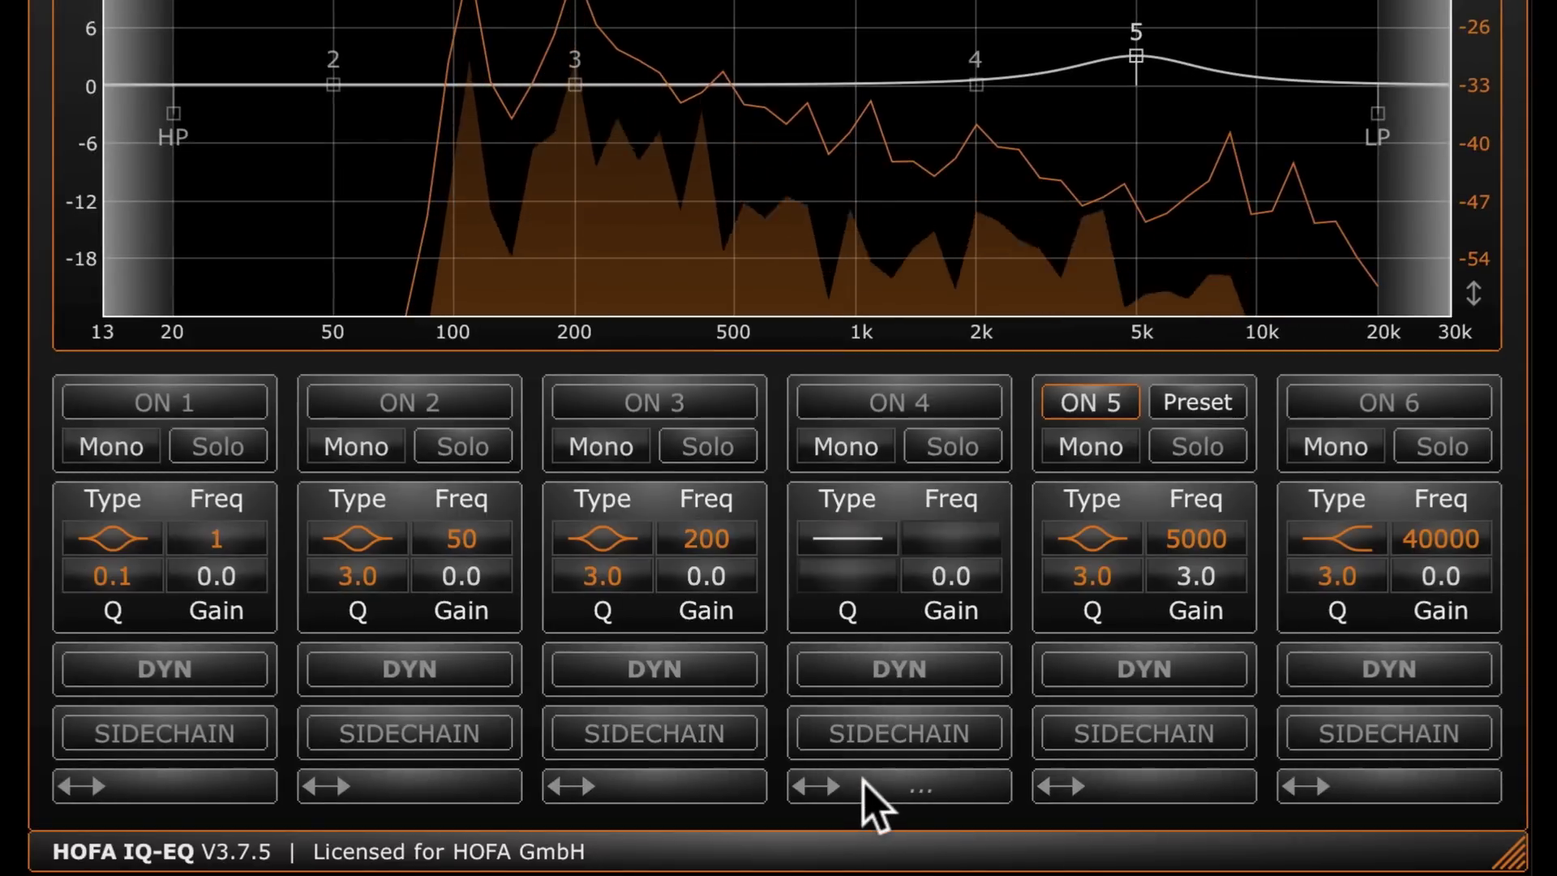
pyautogui.click(882, 676)
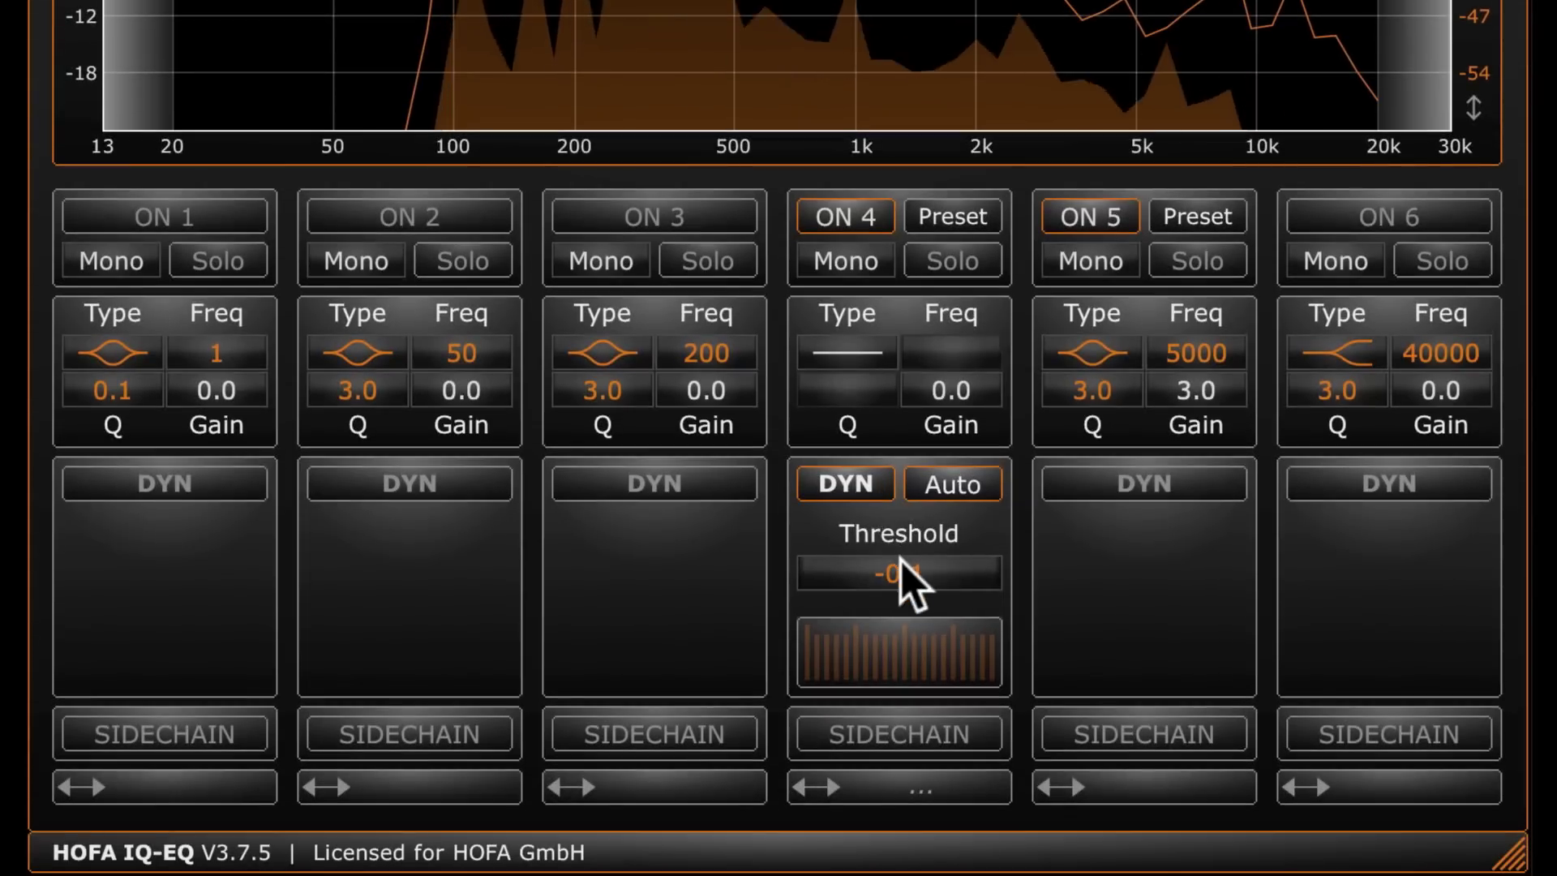
pyautogui.moveTo(900, 557); pyautogui.dragTo(900, 673)
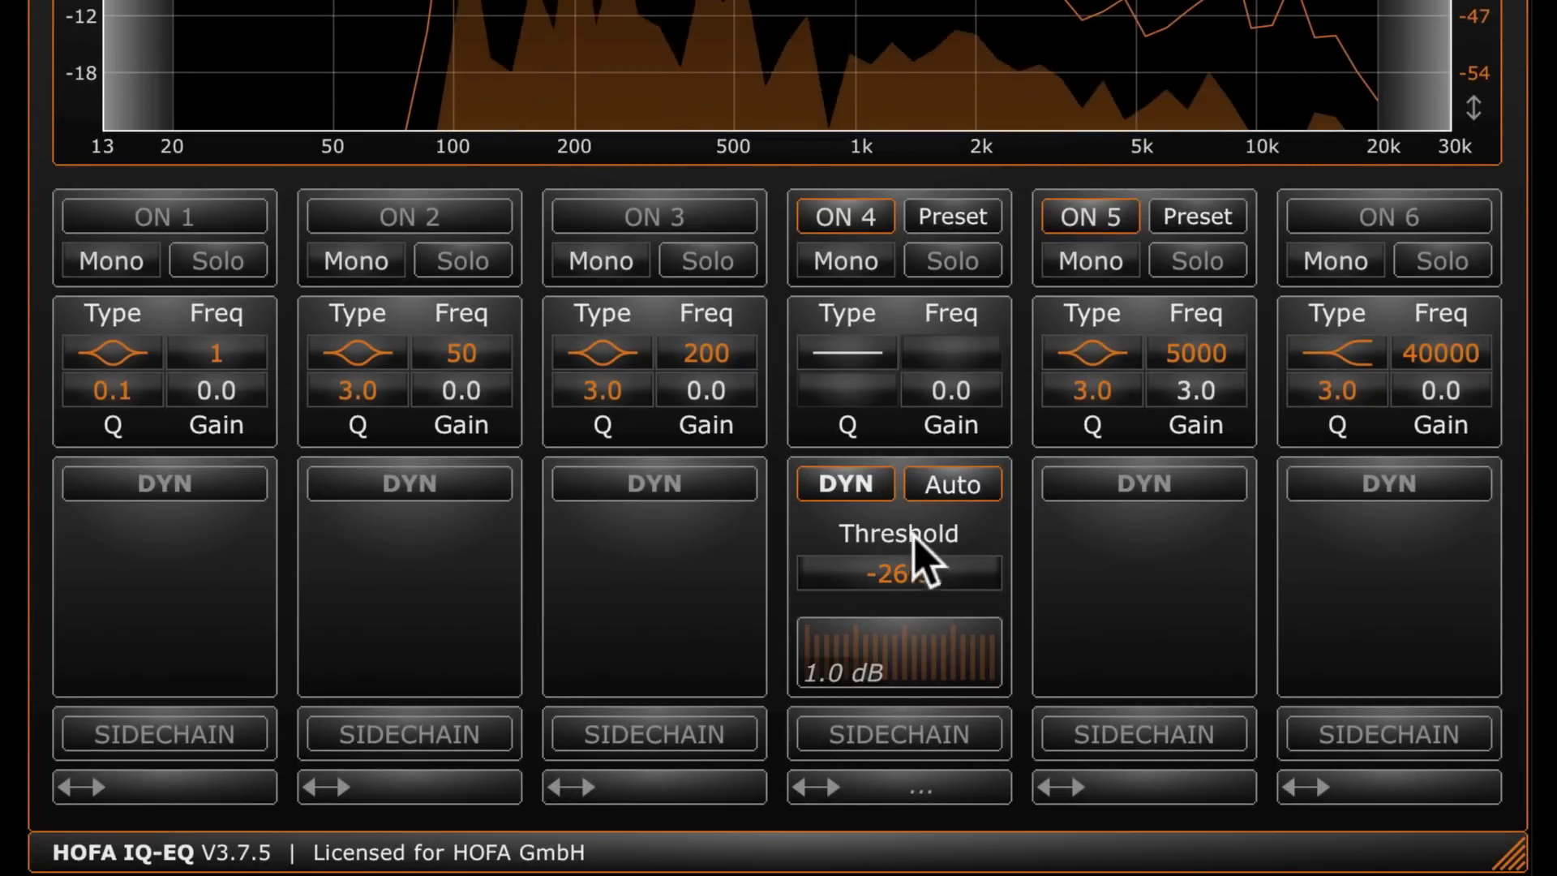
pyautogui.click(927, 484)
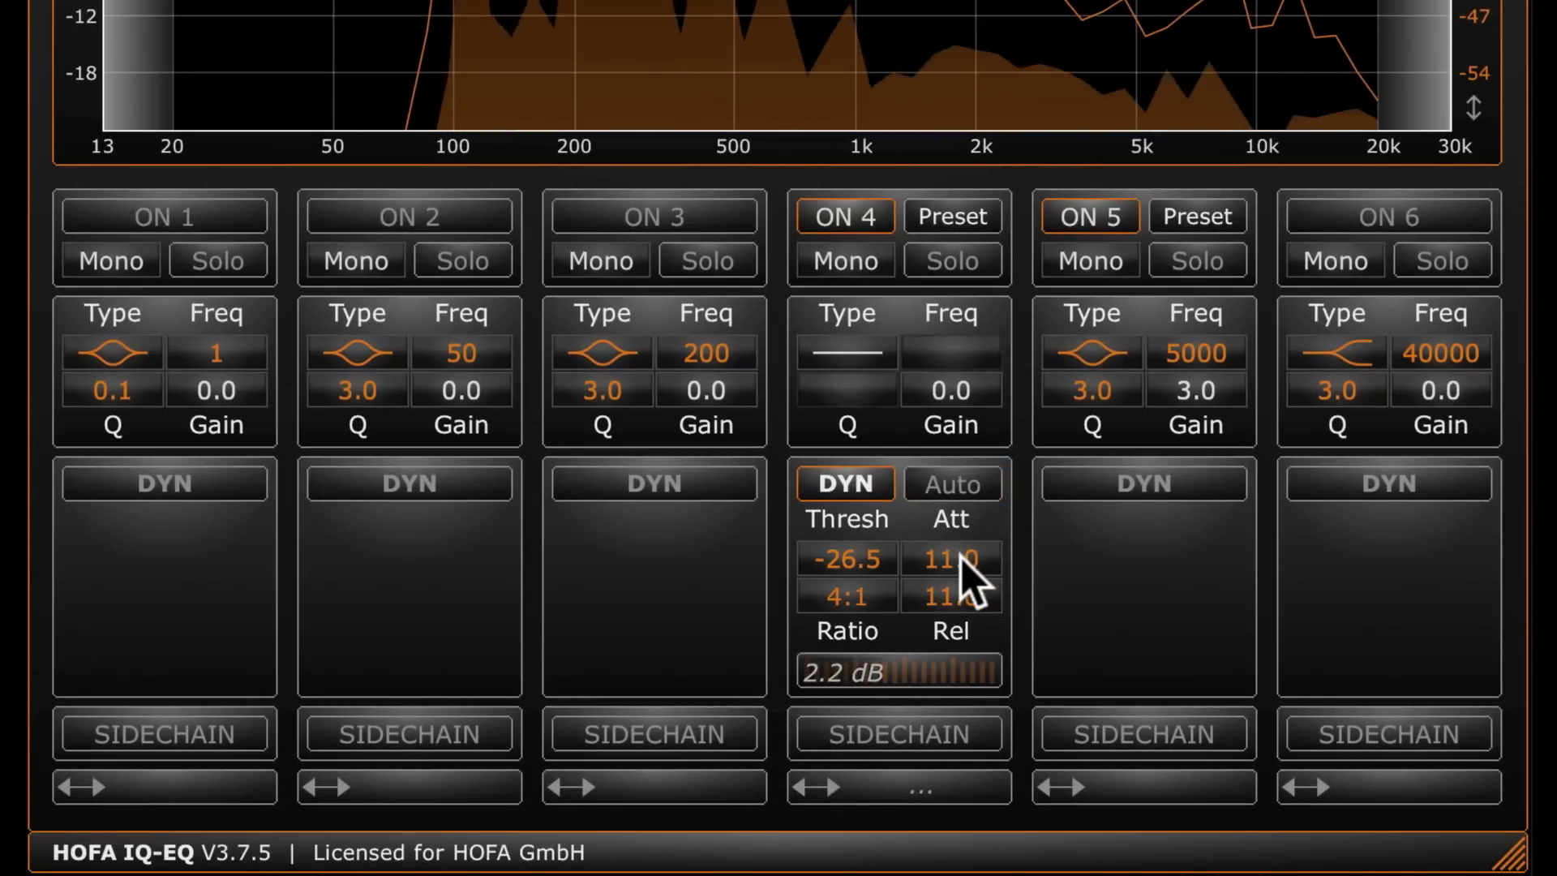
pyautogui.moveTo(959, 552); pyautogui.dragTo(978, 626)
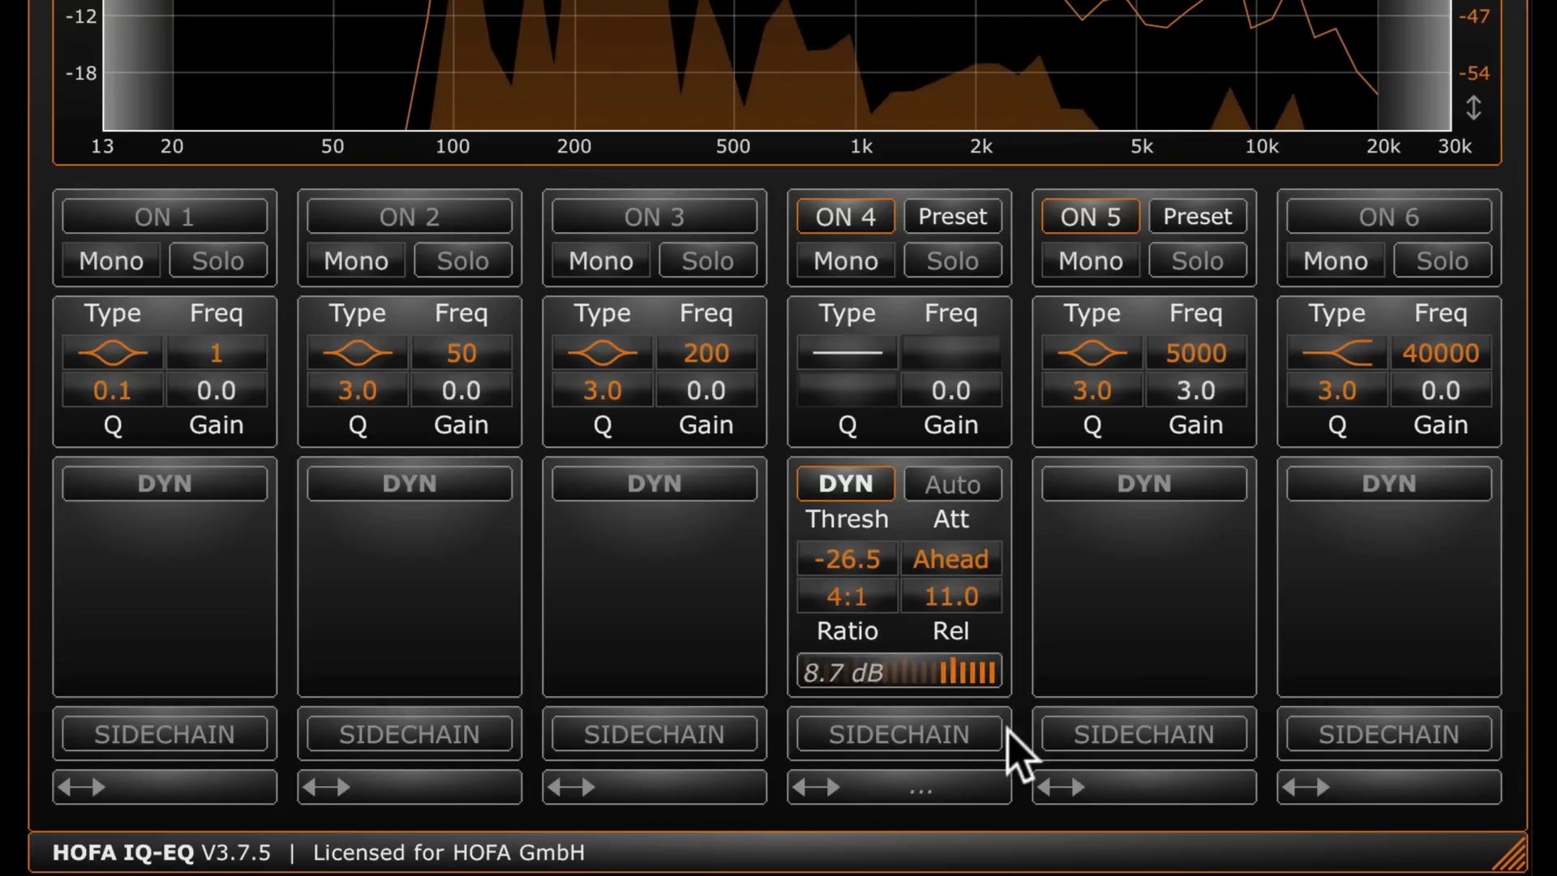
# - Drag band 5's move handle onto band 4 to transfer its settings
pyautogui.moveTo(1060, 780); pyautogui.dragTo(744, 786)
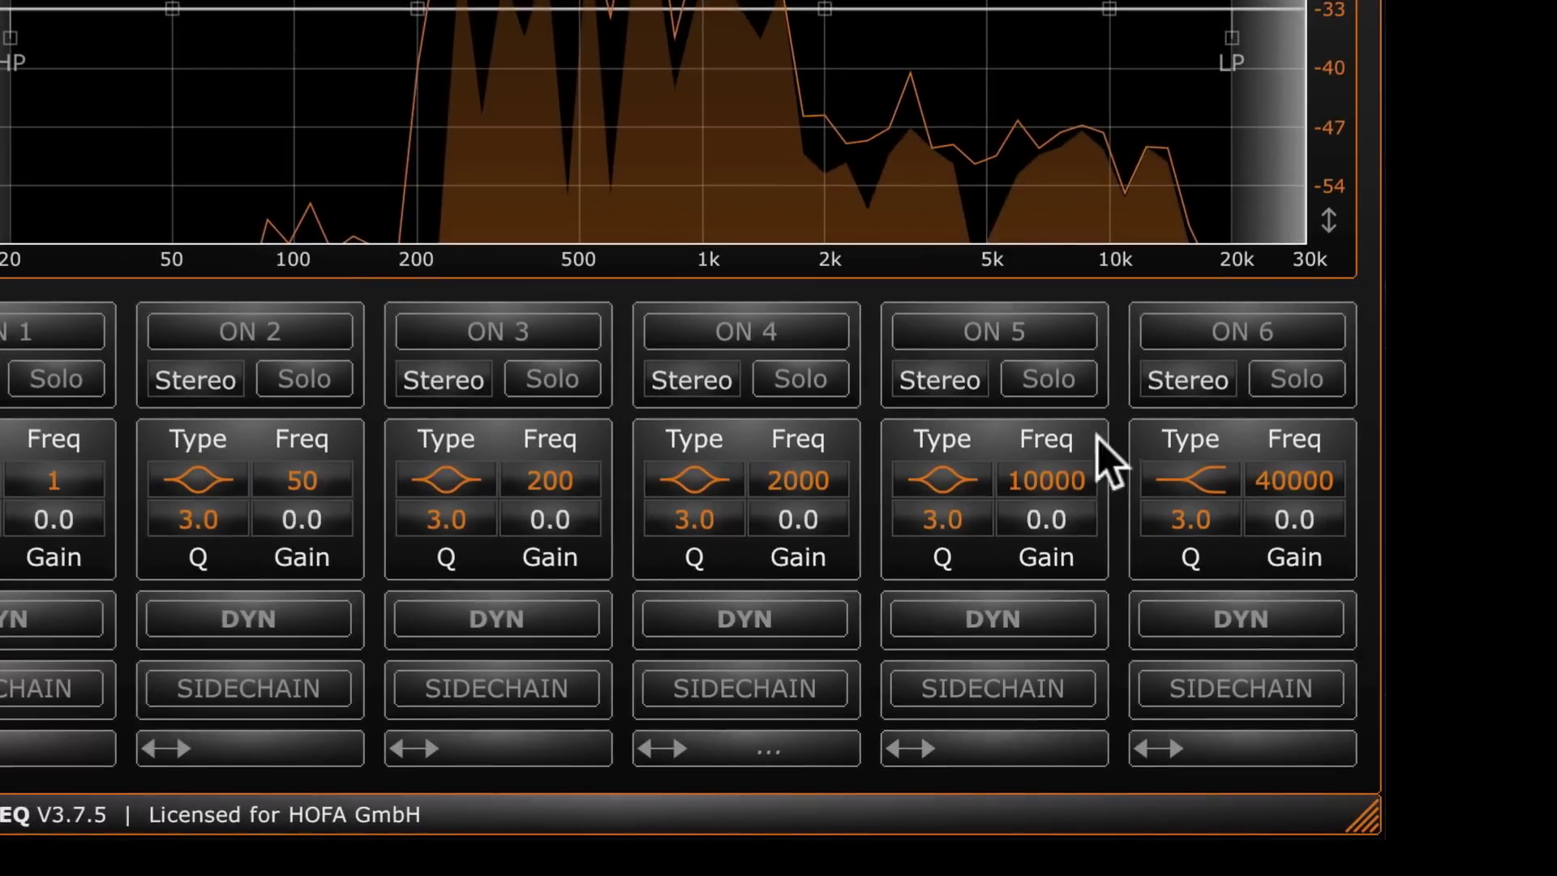
# - Set band 5 to a high shelf at 30000 Hz, Q 0.5, boosted about 21.6 dB
pyautogui.click(1002, 641)
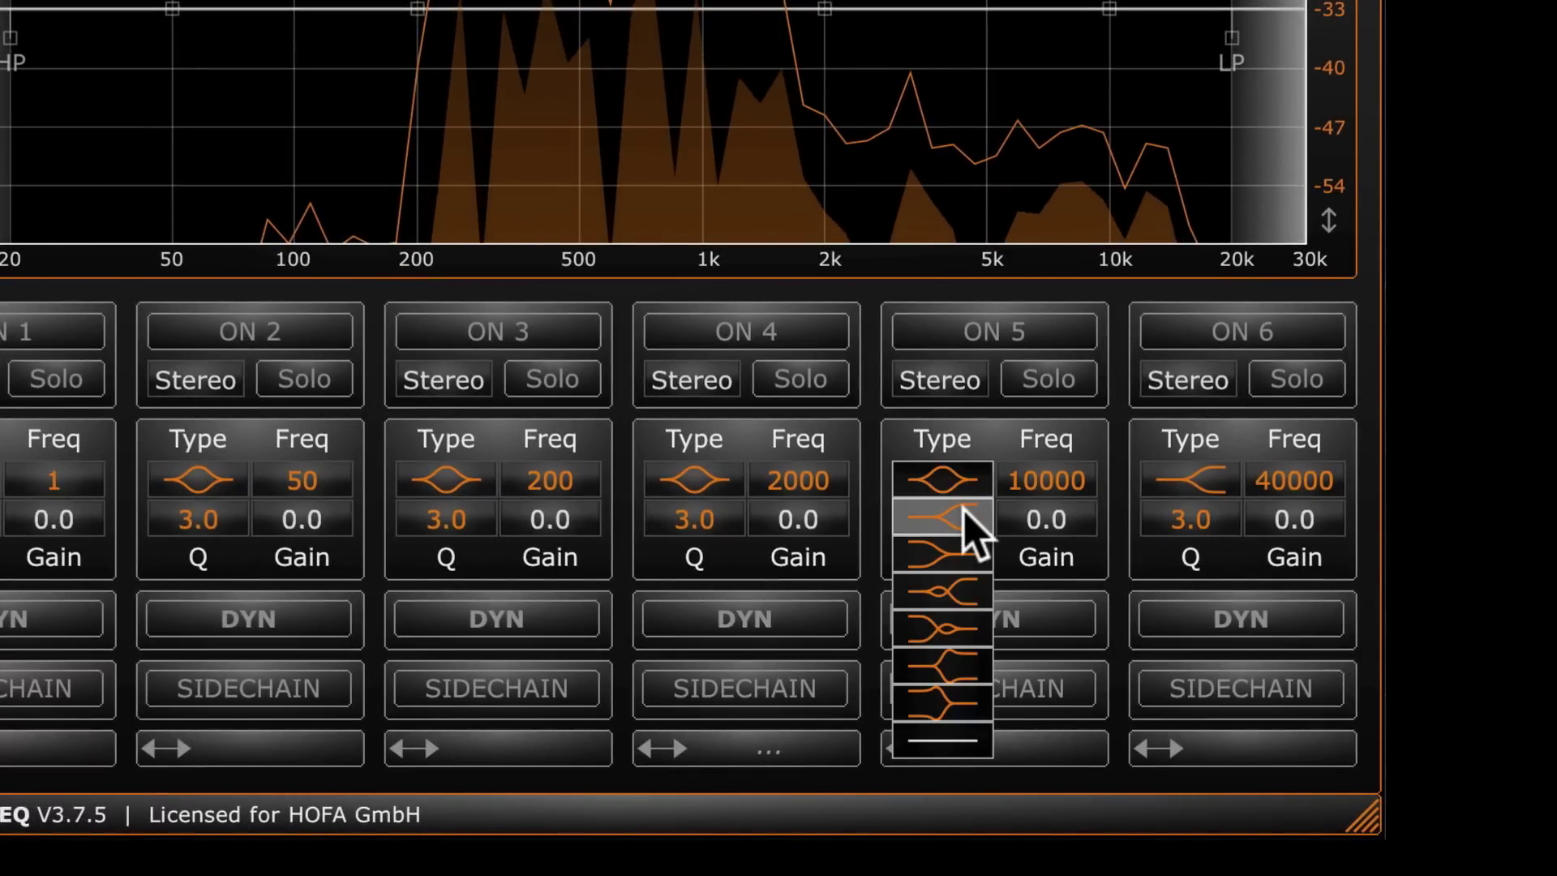
pyautogui.click(973, 523)
pyautogui.doubleClick(1044, 480)
pyautogui.write('30000')
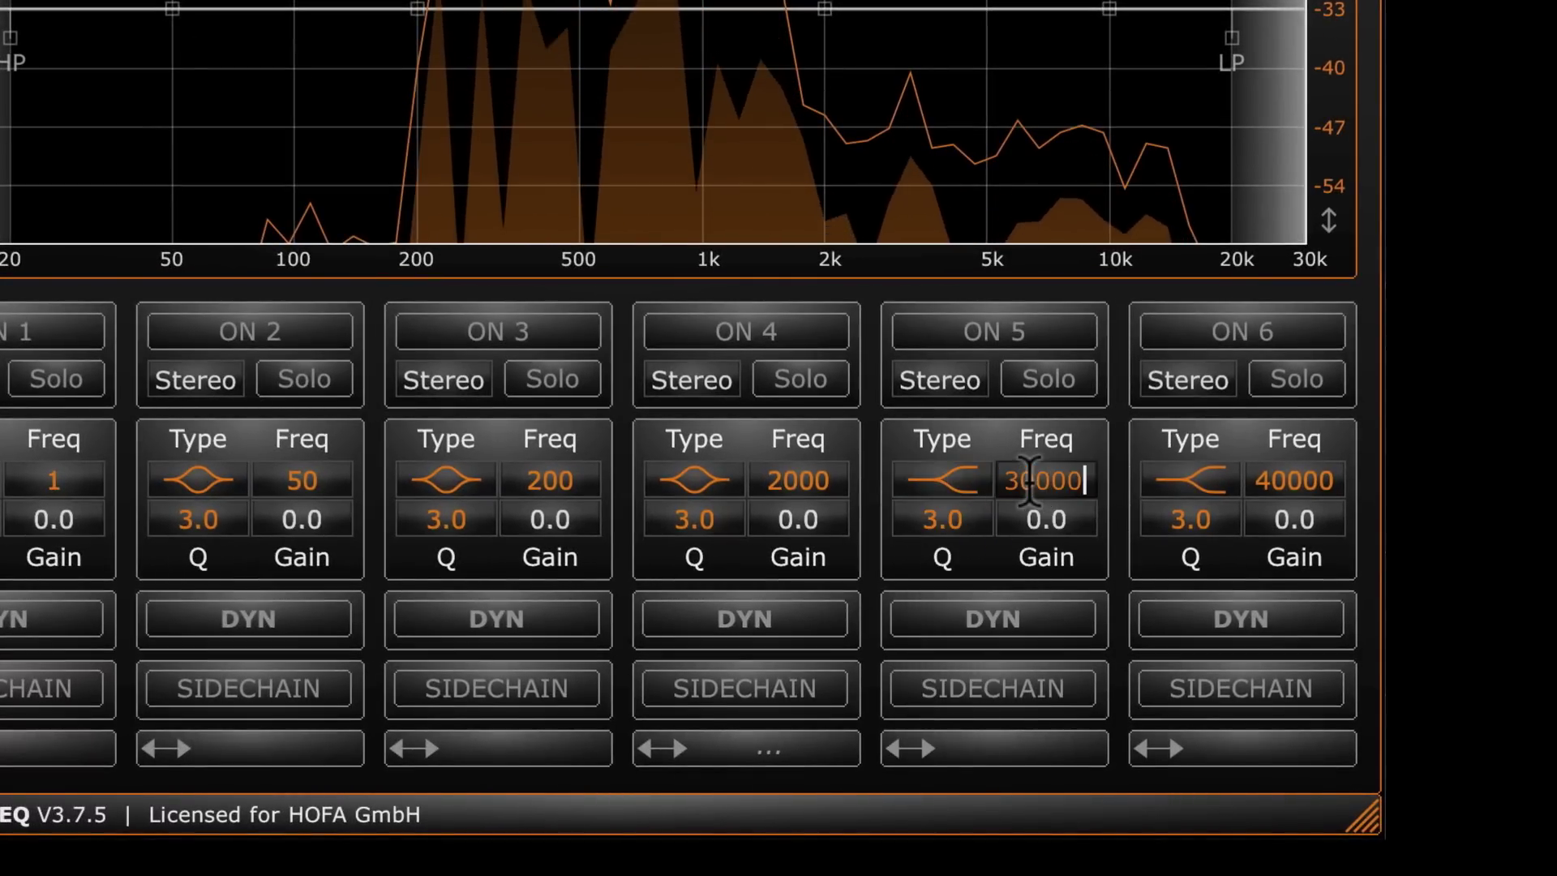
pyautogui.press('Return')
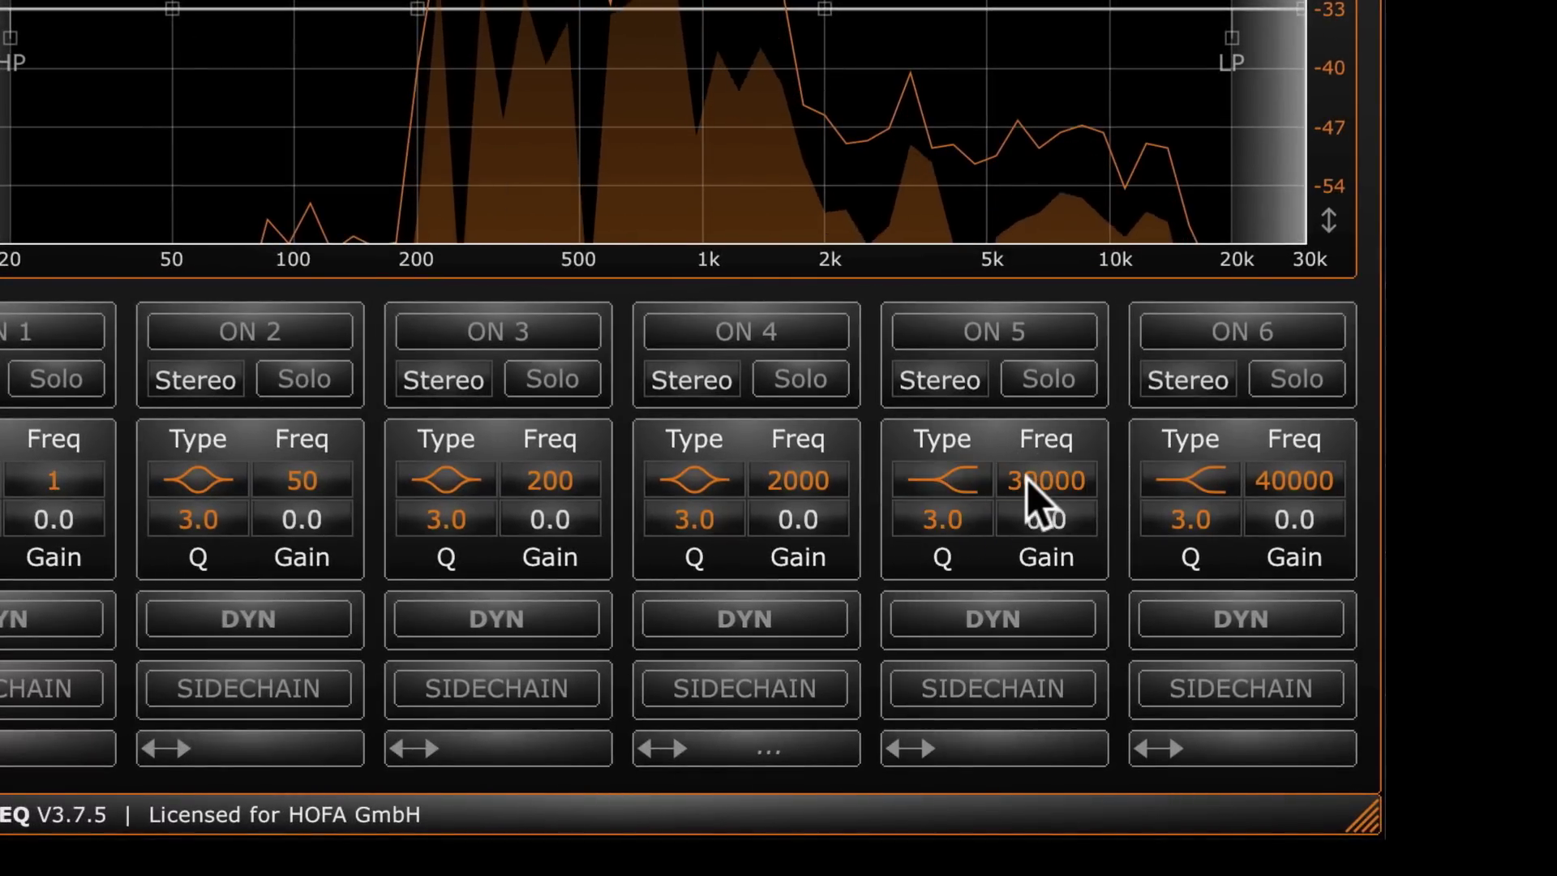
pyautogui.doubleClick(937, 520)
pyautogui.write('0.5')
pyautogui.press('Return')
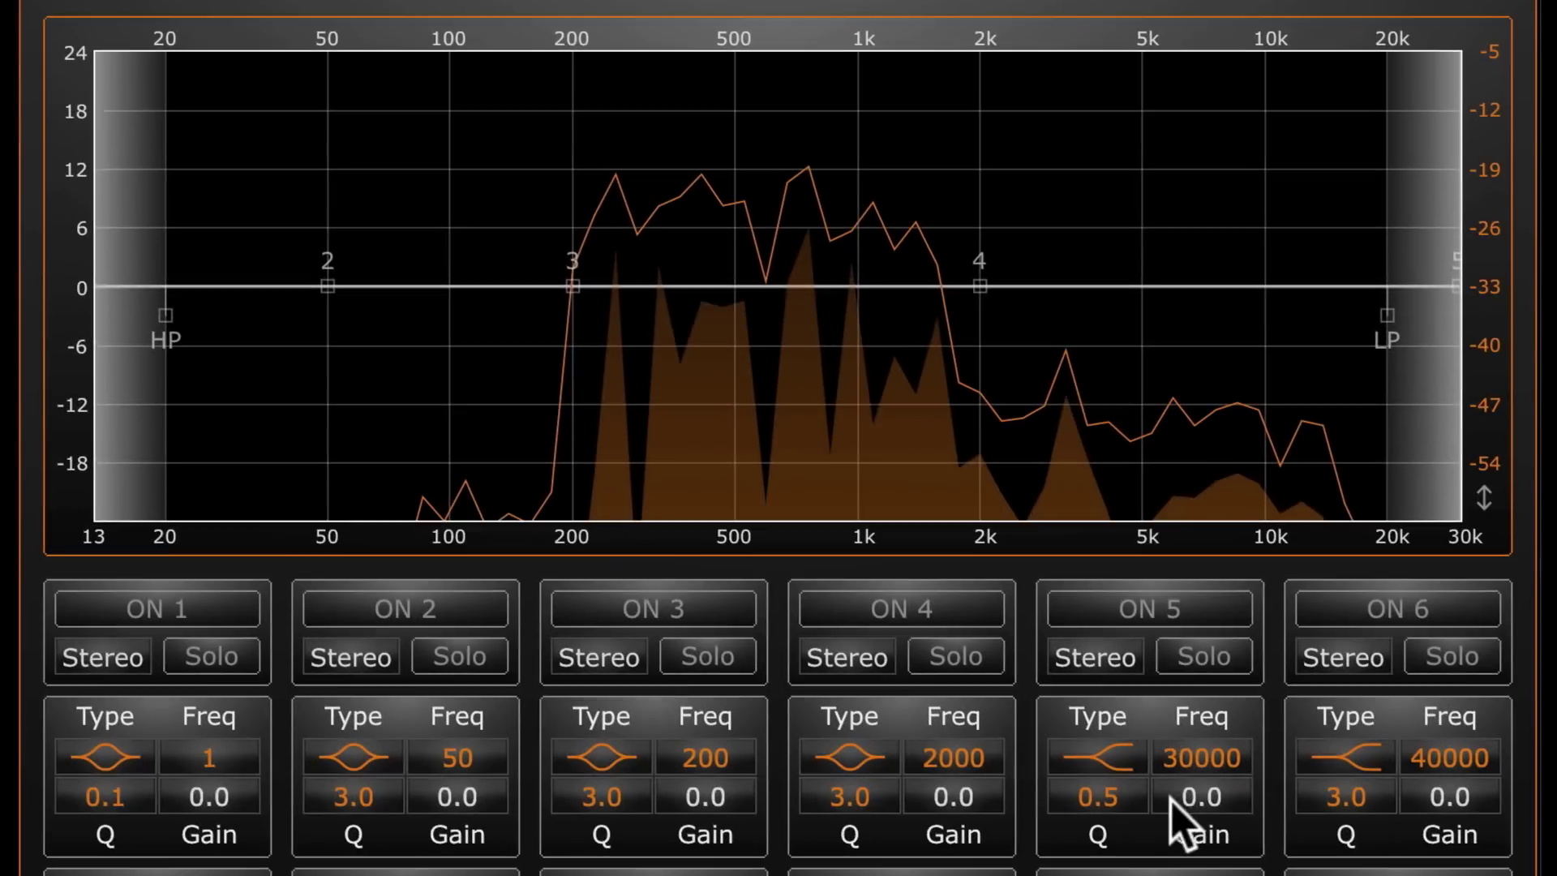
pyautogui.moveTo(1081, 643); pyautogui.dragTo(1090, 525)
pyautogui.moveTo(1191, 713); pyautogui.dragTo(1186, 681)
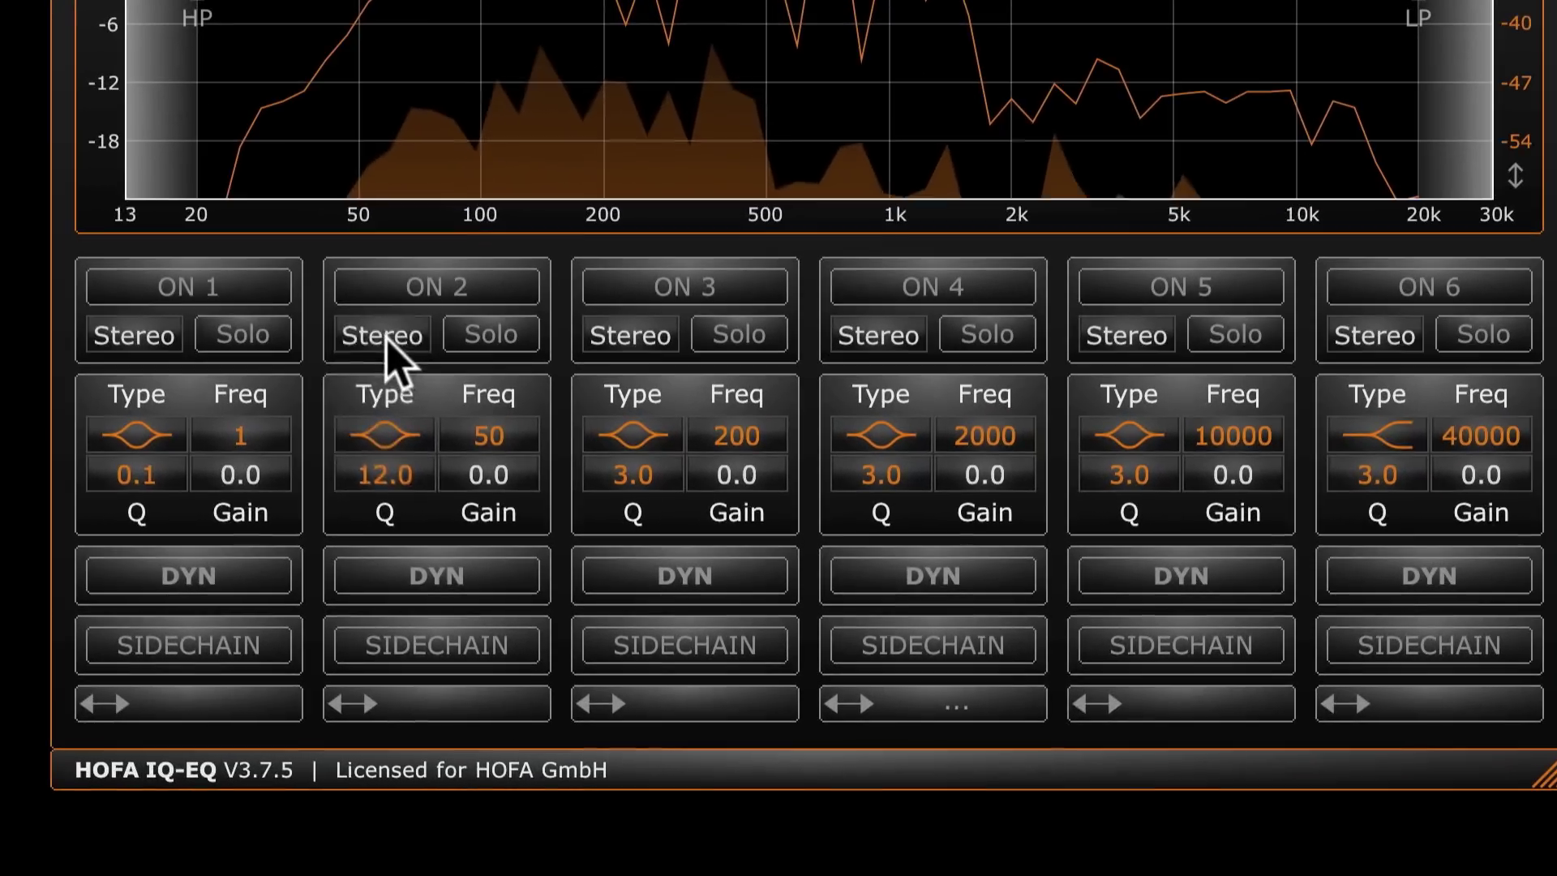
# - Keep band 2 in Stereo and raise its frequency from 50 to 150 Hz
pyautogui.click(514, 575)
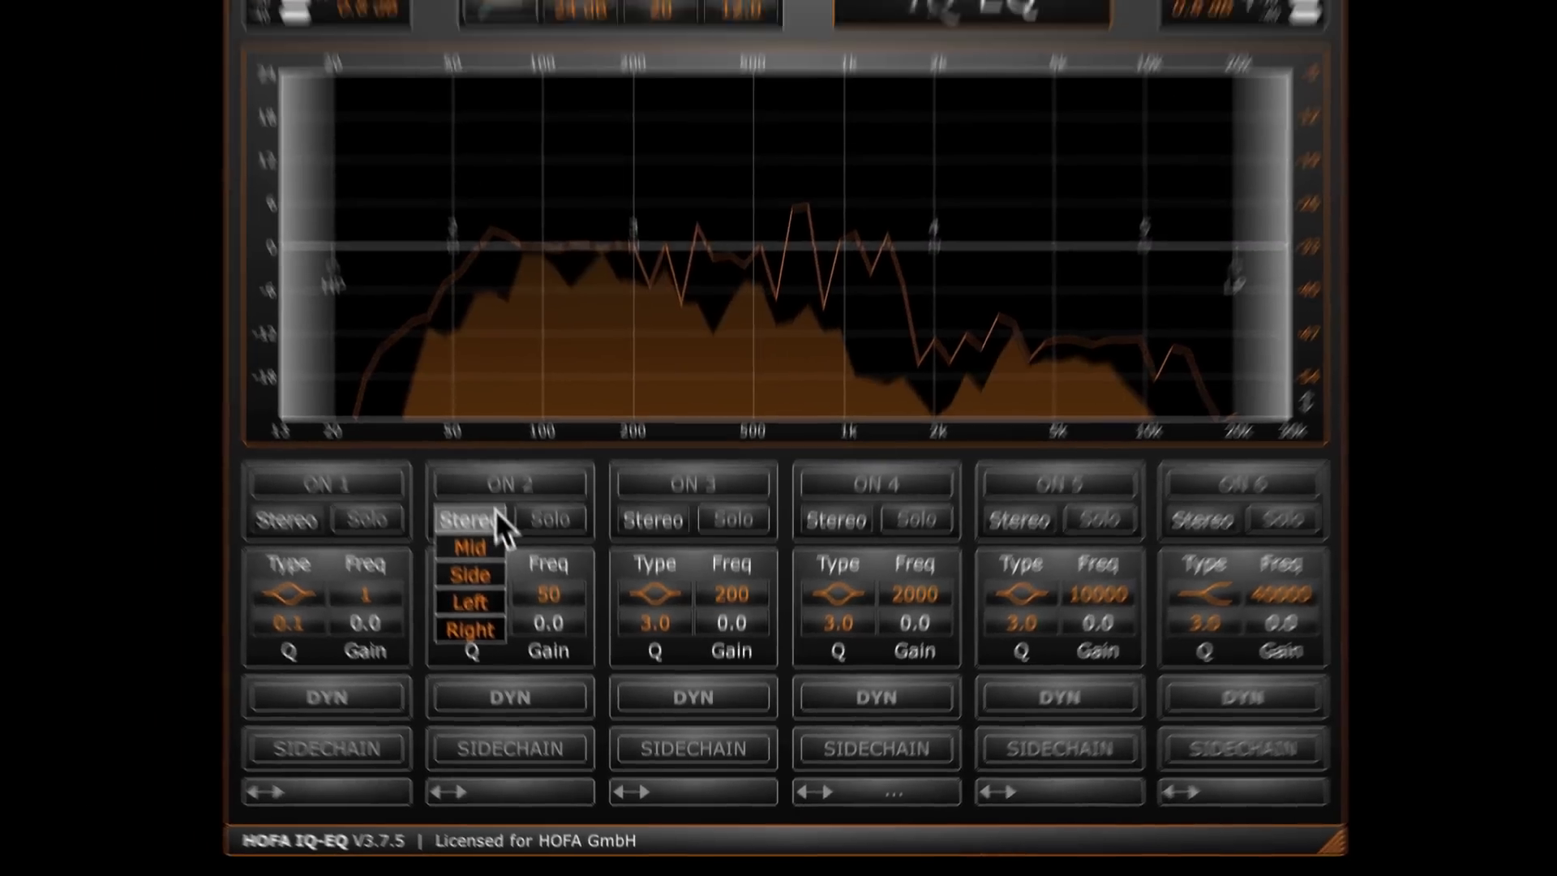
pyautogui.click(419, 333)
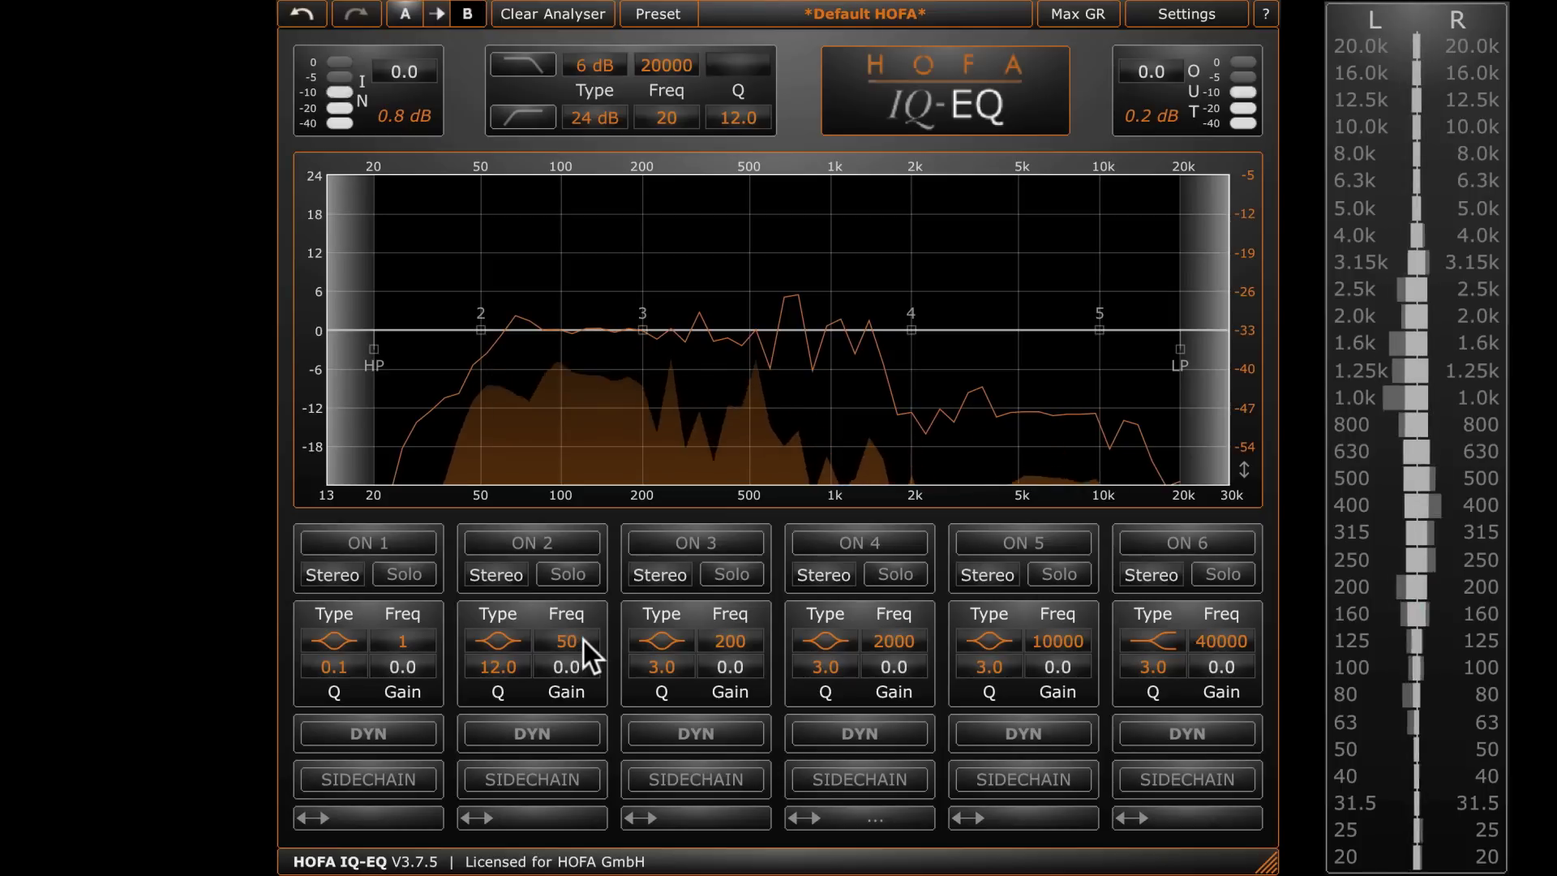
pyautogui.moveTo(585, 641); pyautogui.dragTo(574, 621)
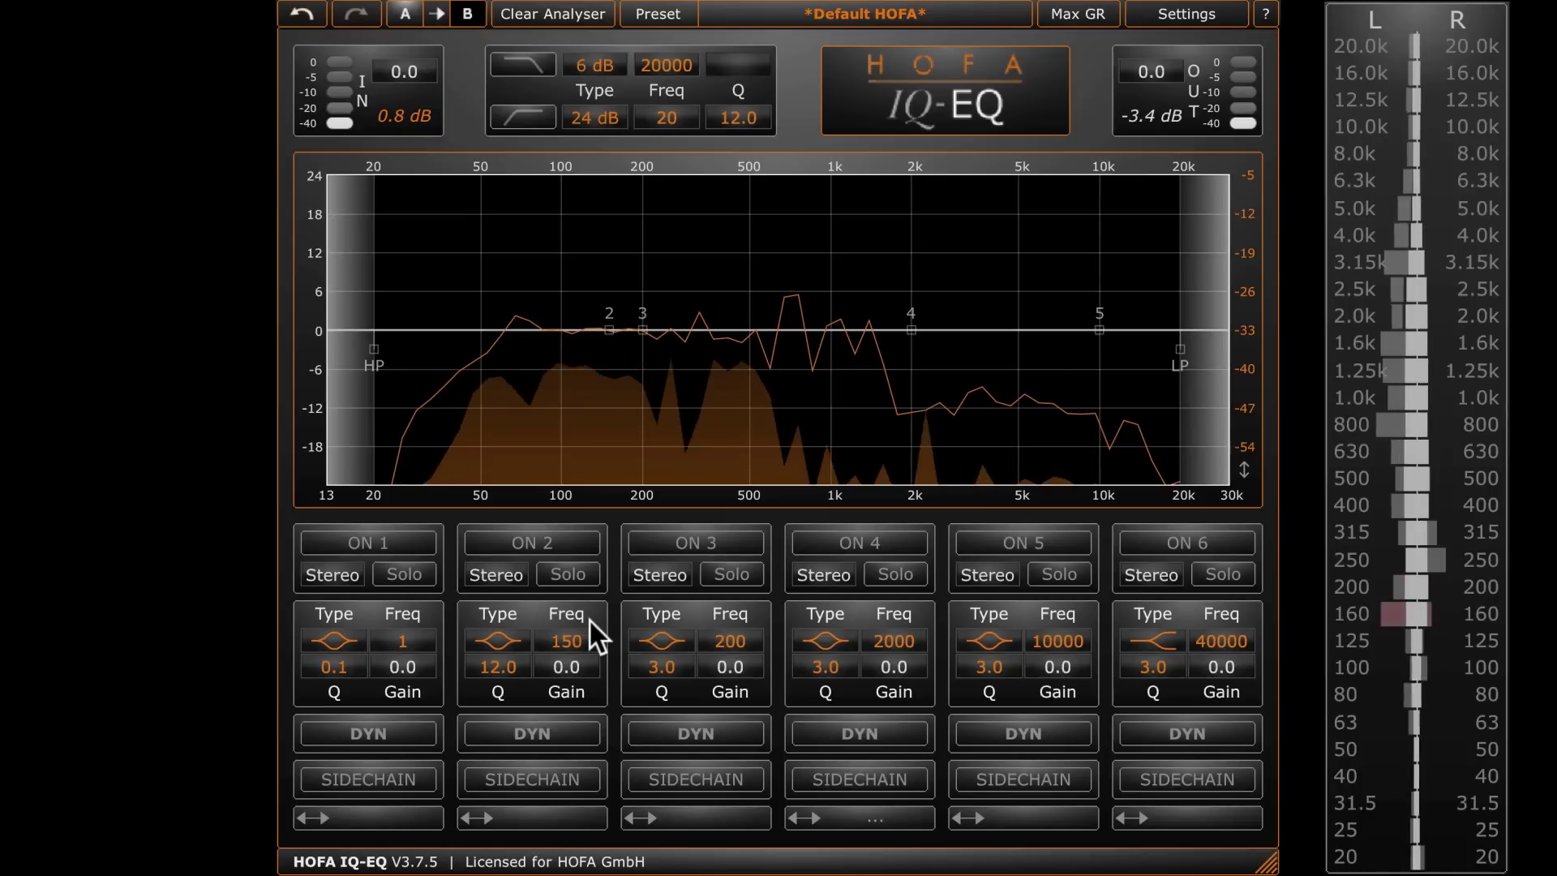
# - Switch band 2 to Side only as a low shelf cutting 24 dB
pyautogui.click(508, 584)
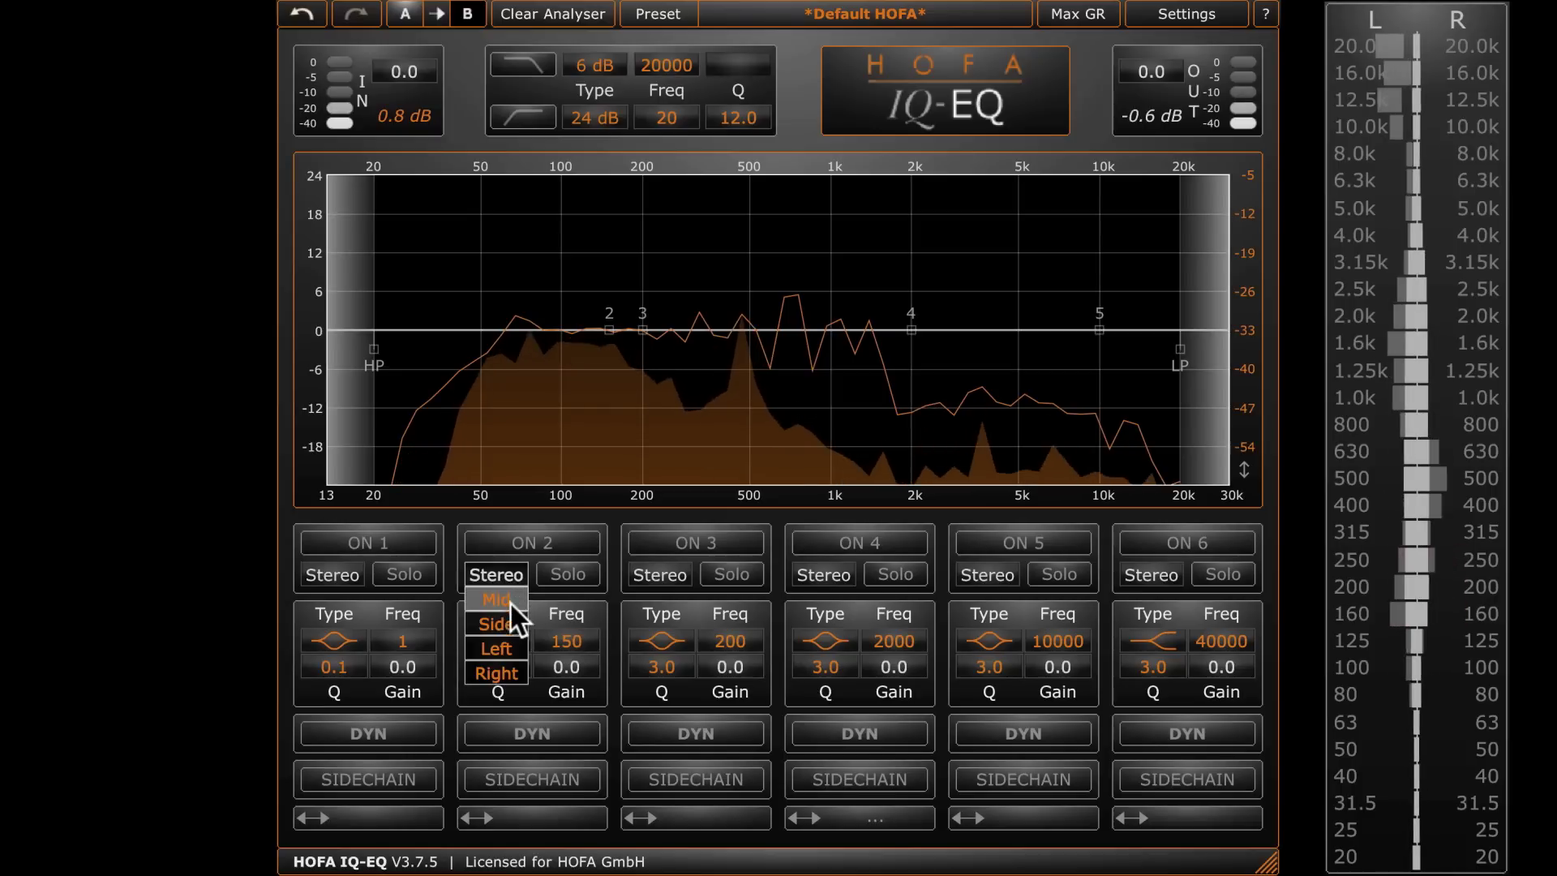
pyautogui.click(511, 610)
pyautogui.click(513, 631)
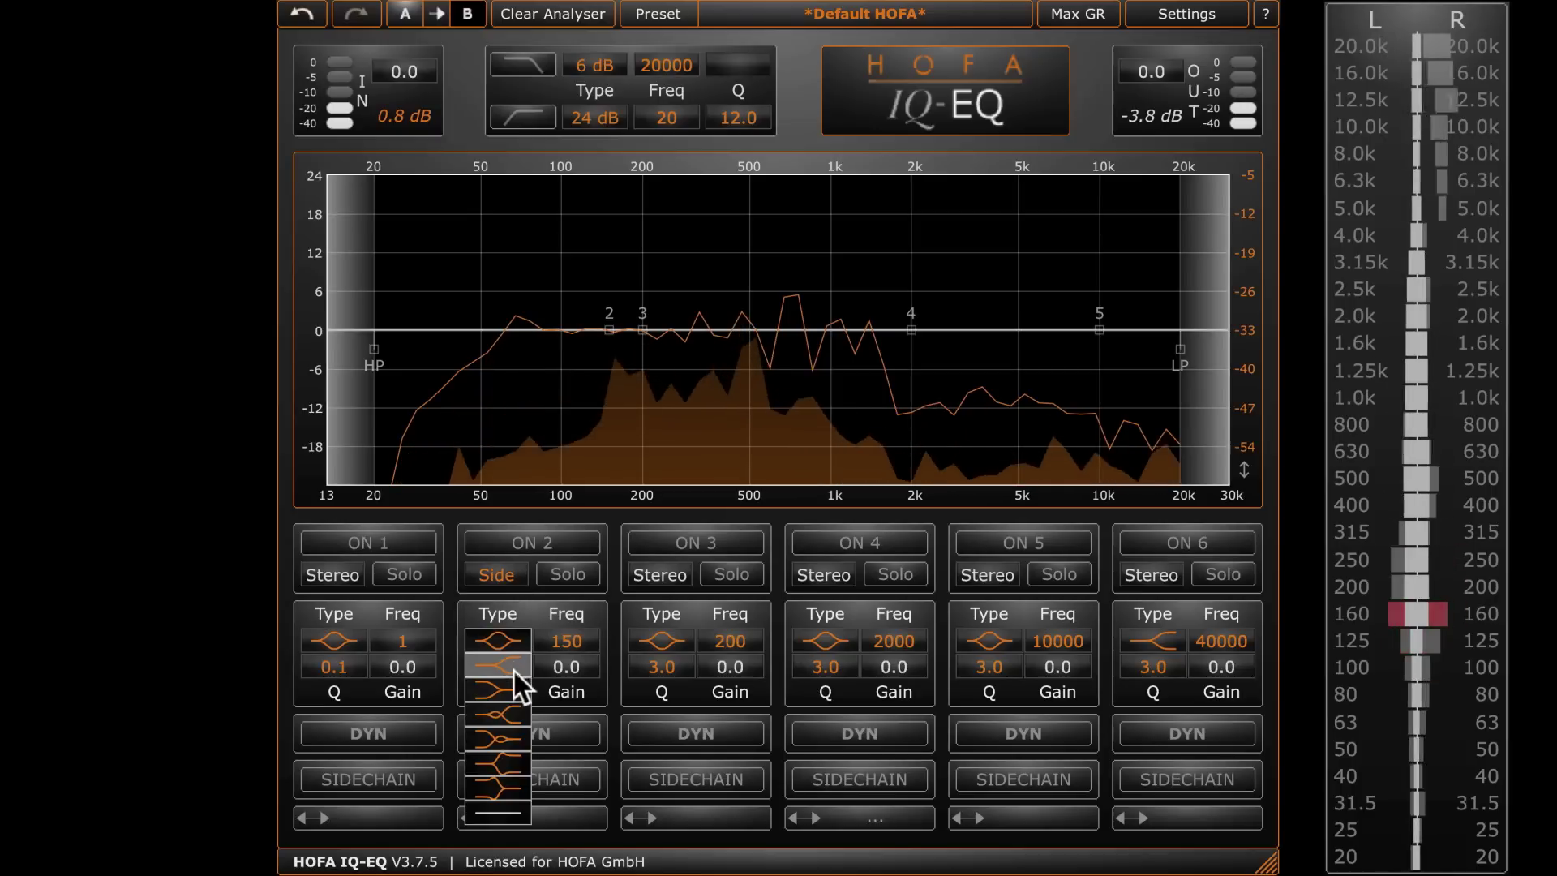
pyautogui.click(514, 678)
pyautogui.moveTo(566, 667); pyautogui.dragTo(569, 738)
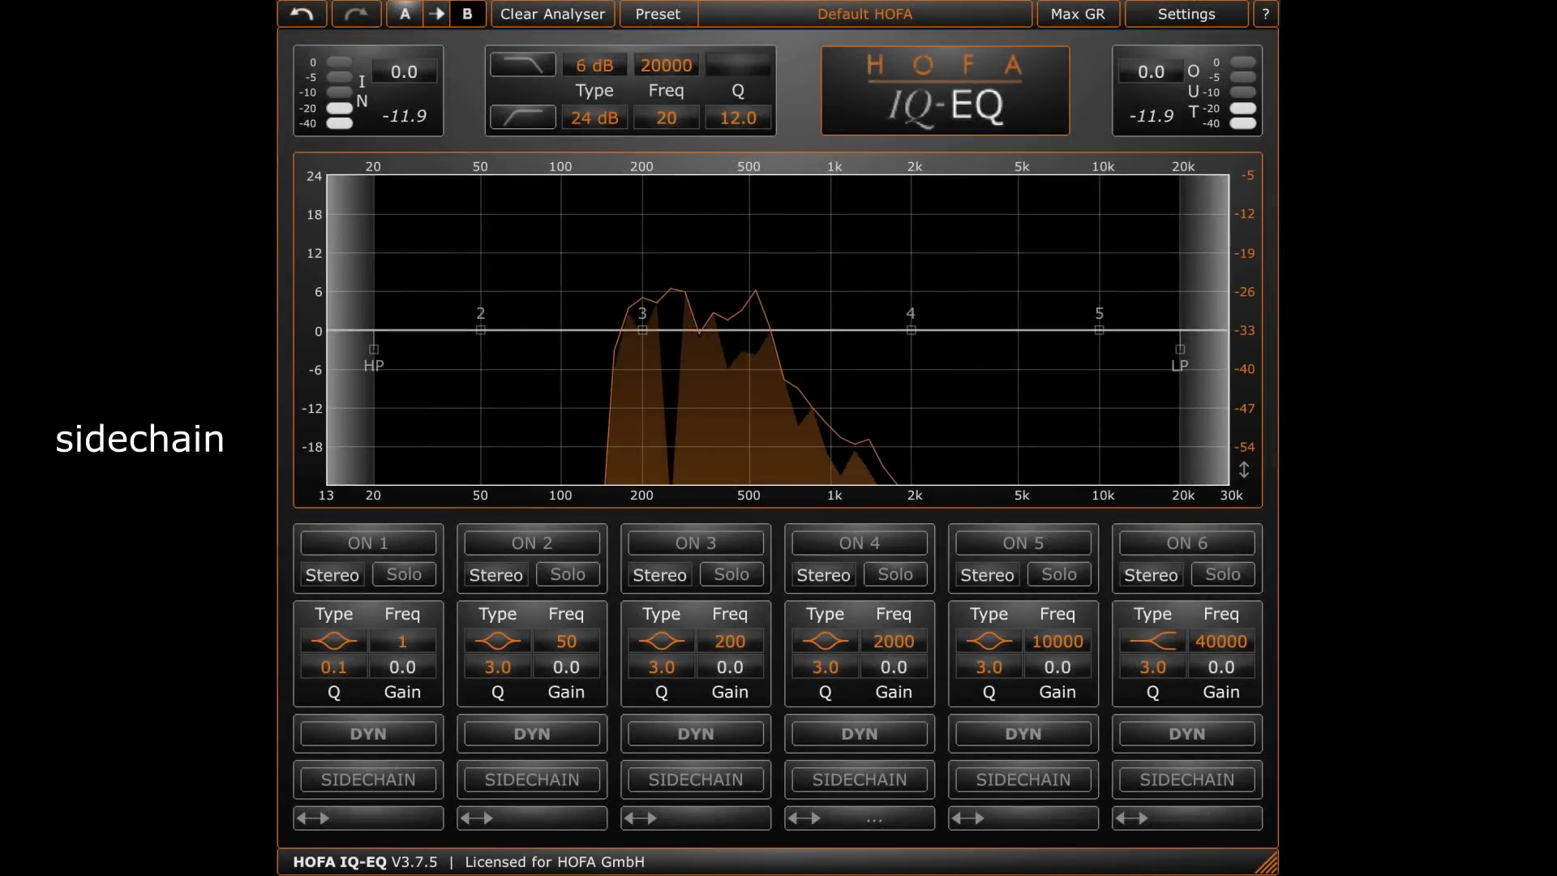
# - Enable sidechain and dynamics on band 3, keyed externally through a 726 Hz bandpass filter
pyautogui.click(703, 782)
pyautogui.click(699, 734)
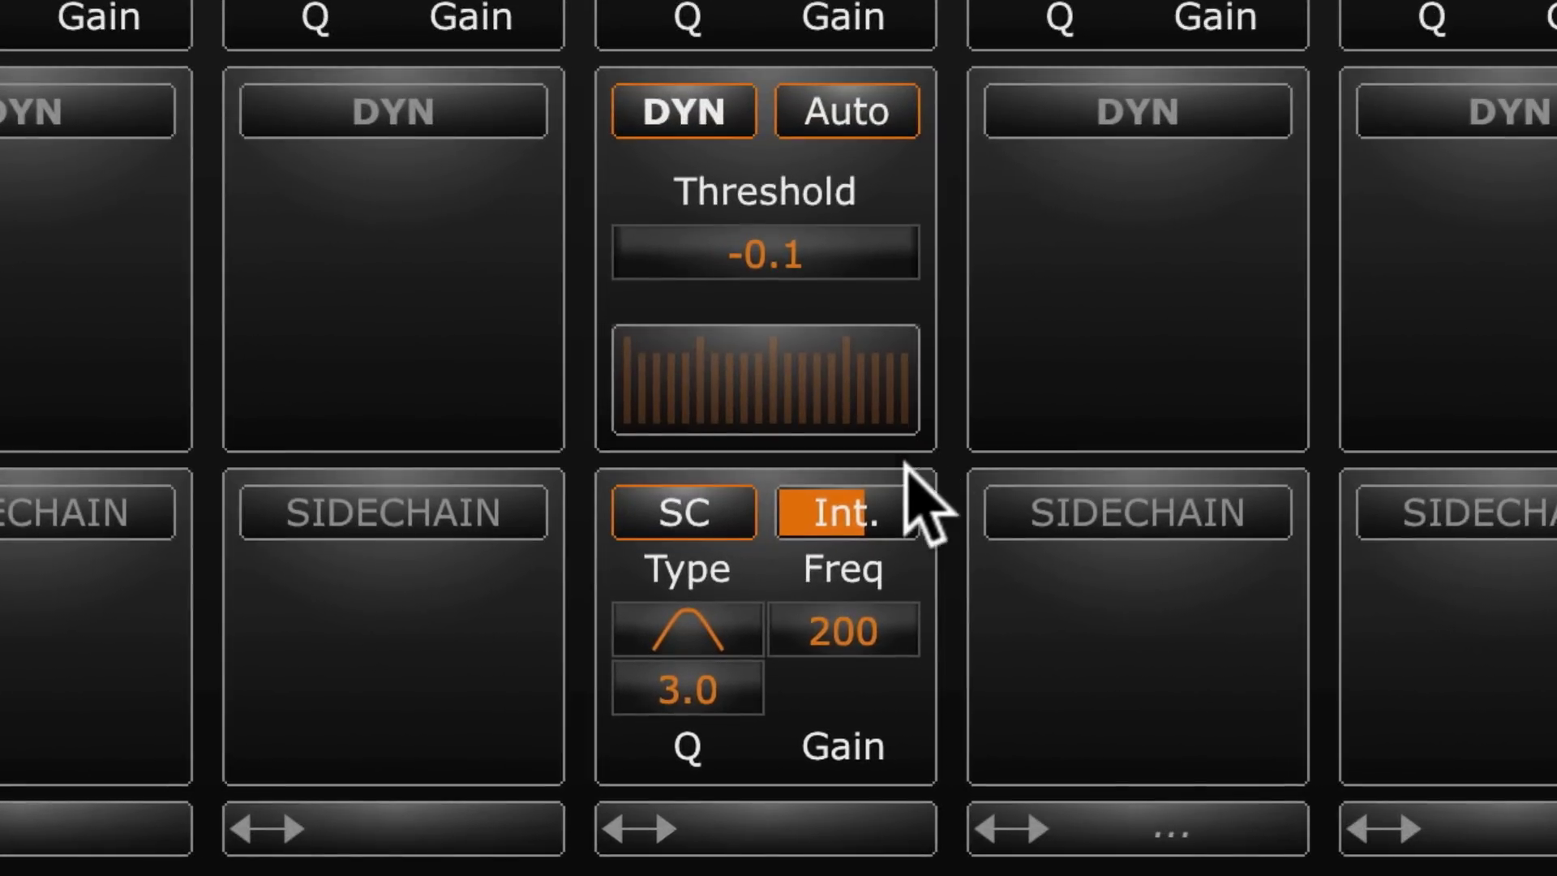
pyautogui.click(886, 500)
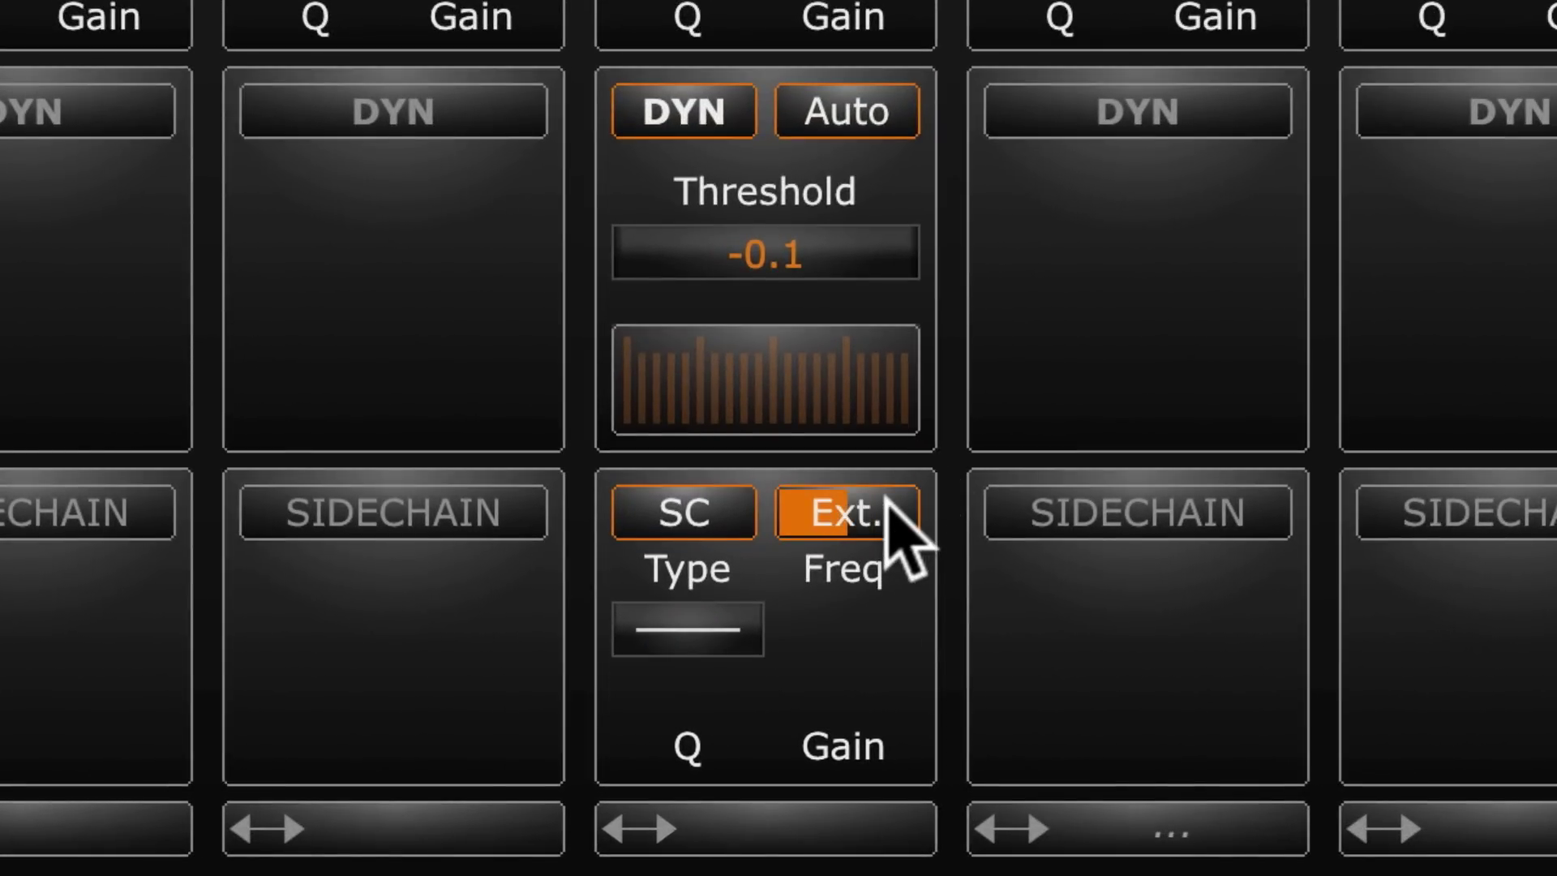
pyautogui.click(737, 626)
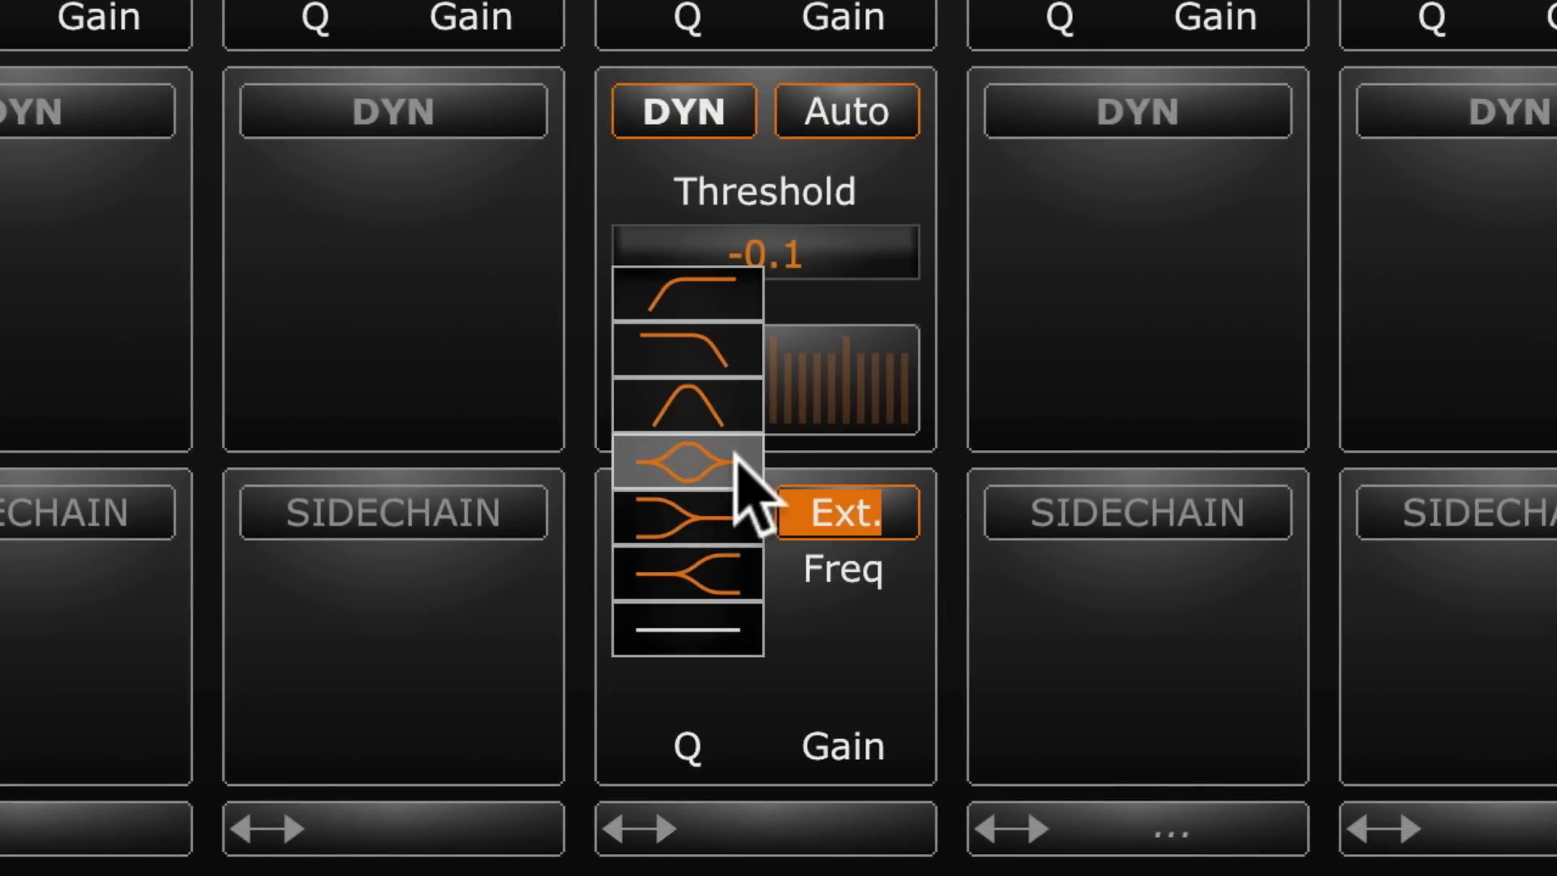
pyautogui.click(730, 410)
pyautogui.moveTo(841, 606); pyautogui.dragTo(841, 516)
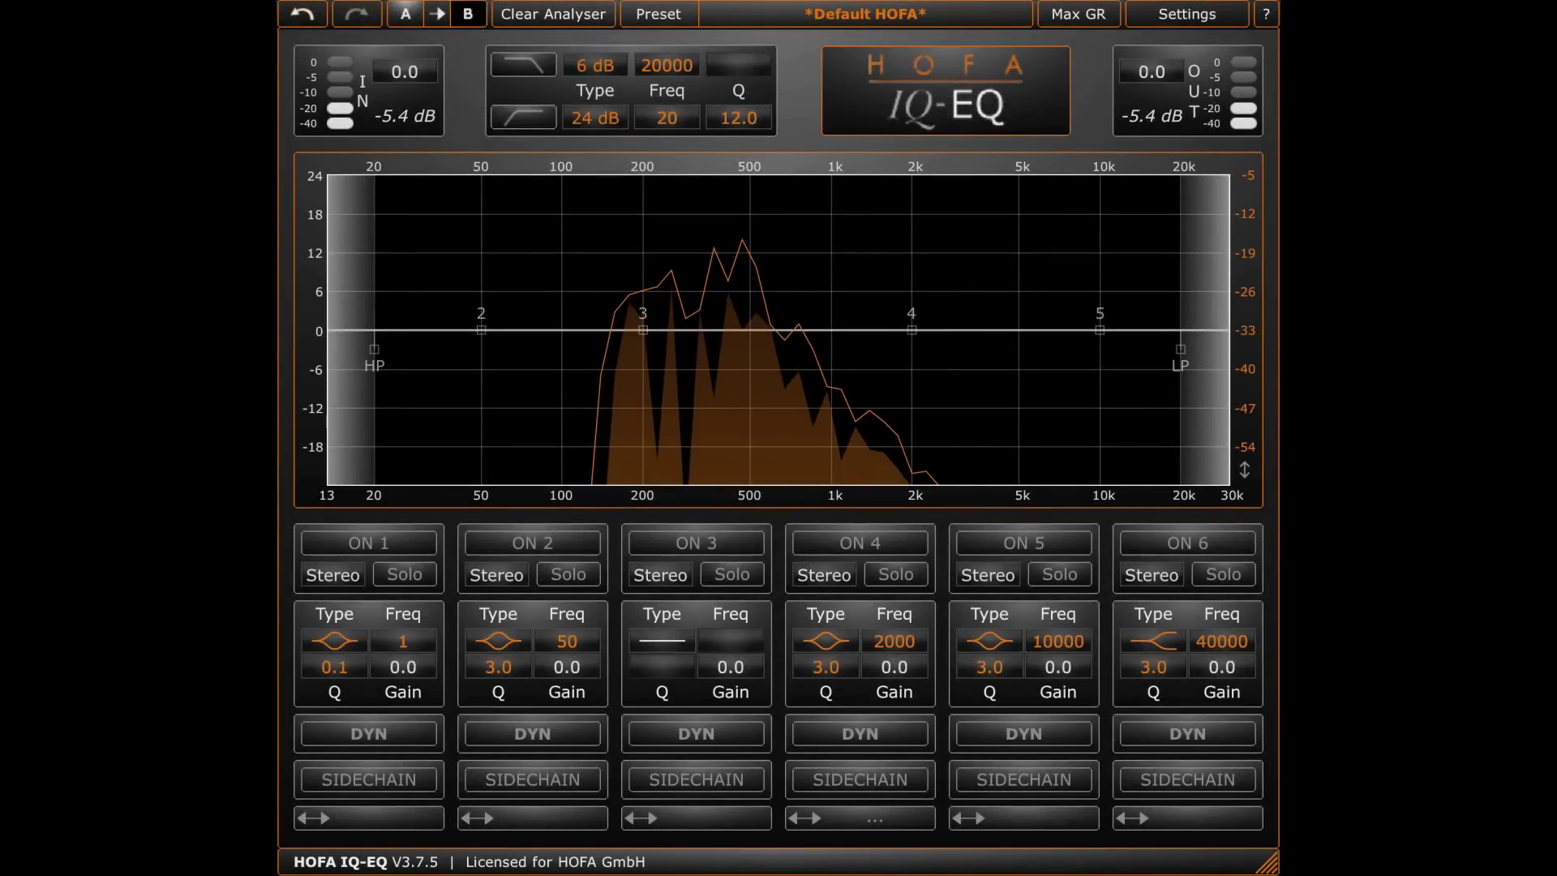
# - Make band 3 dynamic, keyed from the external sidechain, with threshold at -47.6
pyautogui.click(746, 736)
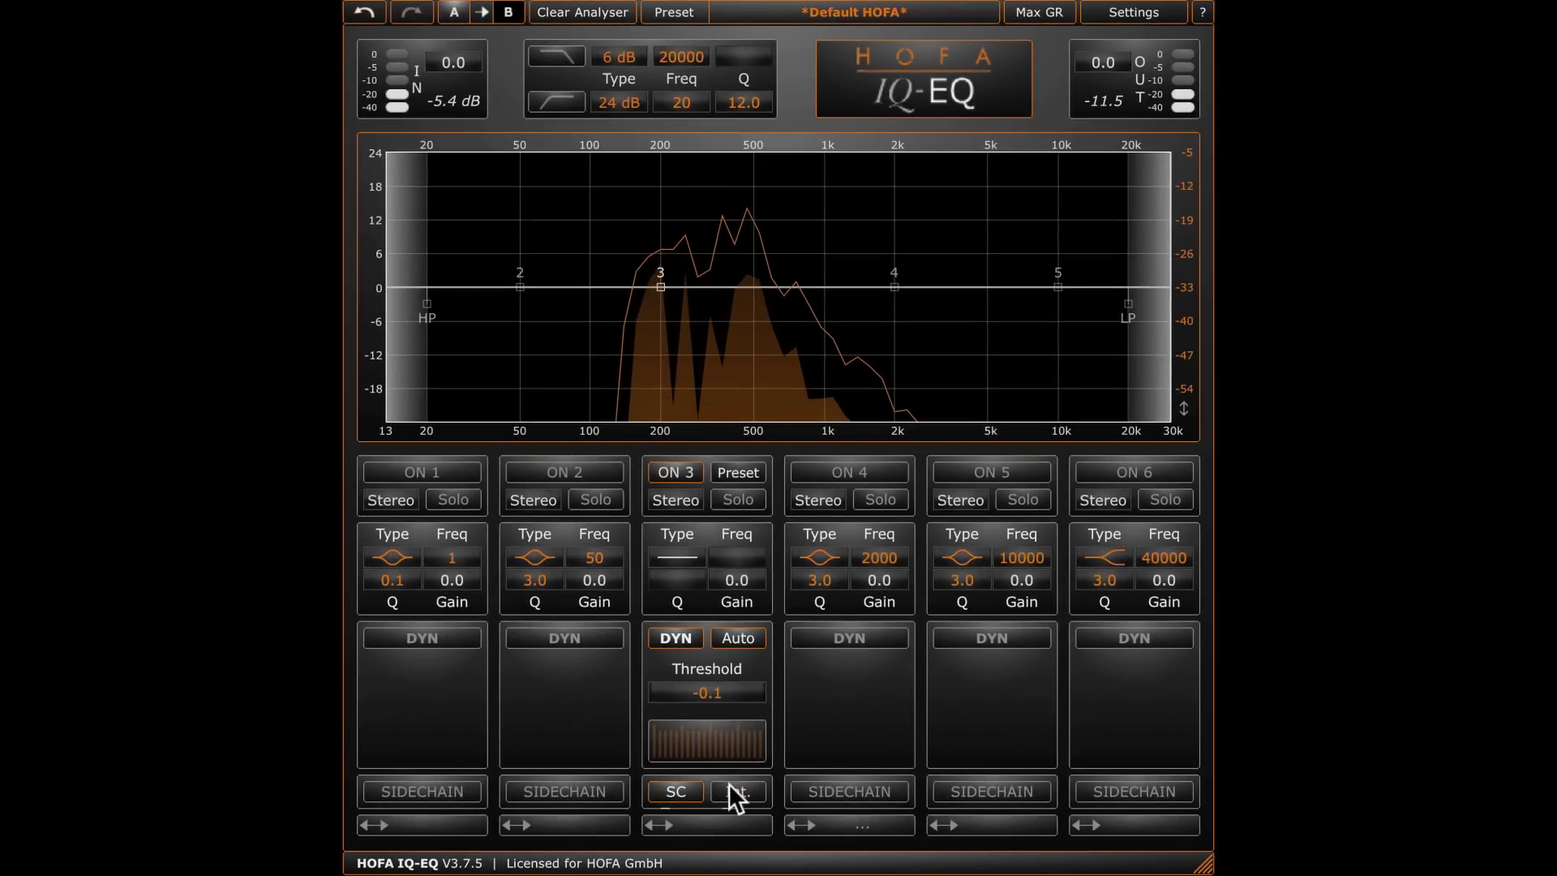
pyautogui.click(734, 791)
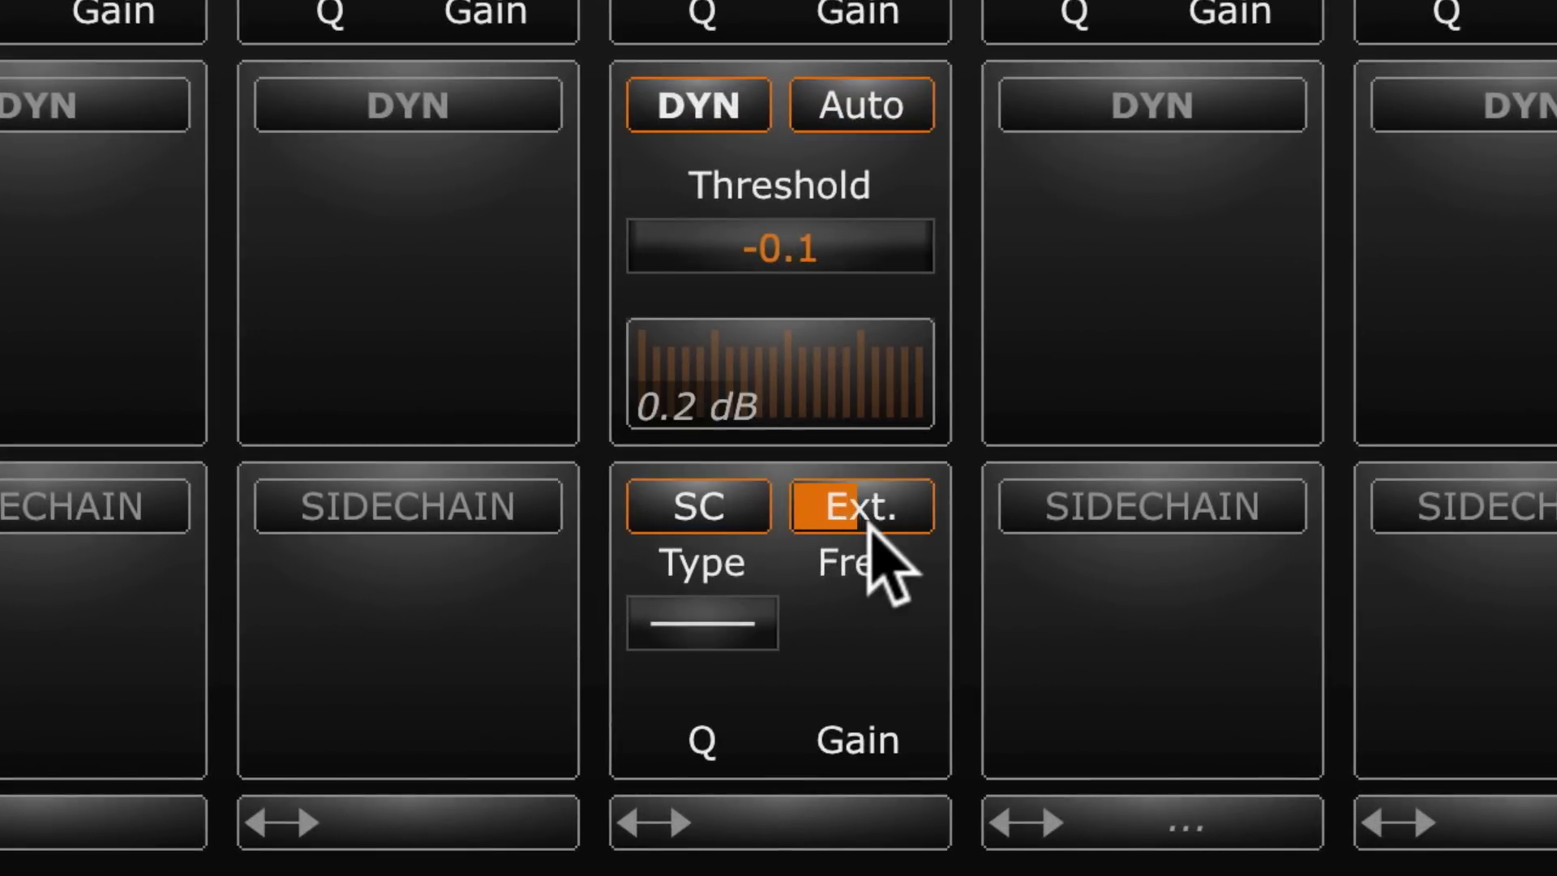
pyautogui.moveTo(850, 261); pyautogui.dragTo(853, 430)
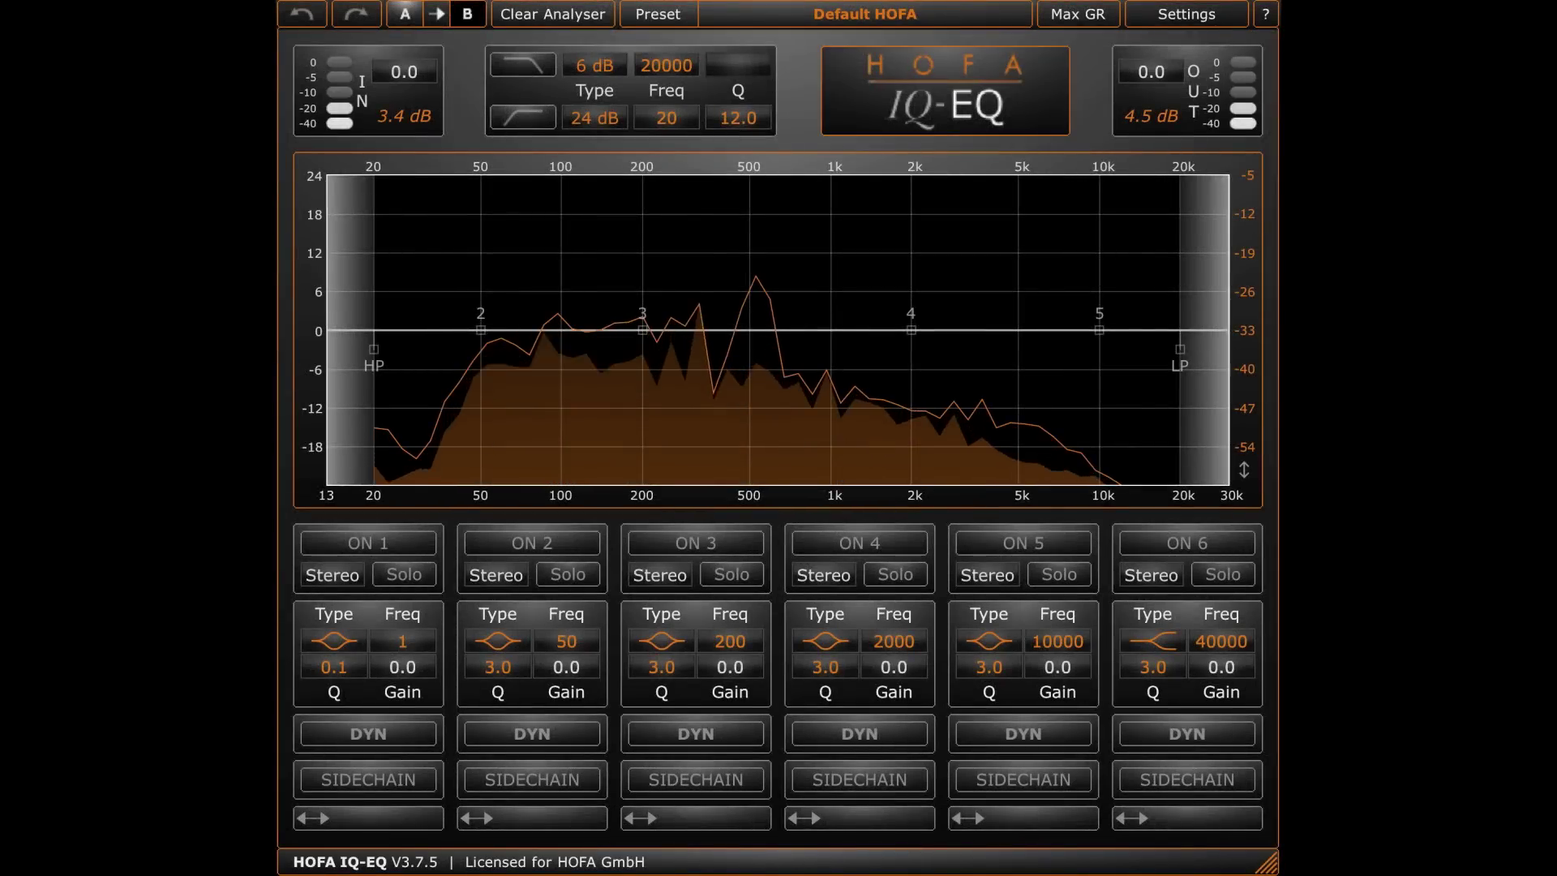
# - Set online oversampling to 64x (2.822 MHz) and shrink the plugin window slightly
pyautogui.click(1204, 21)
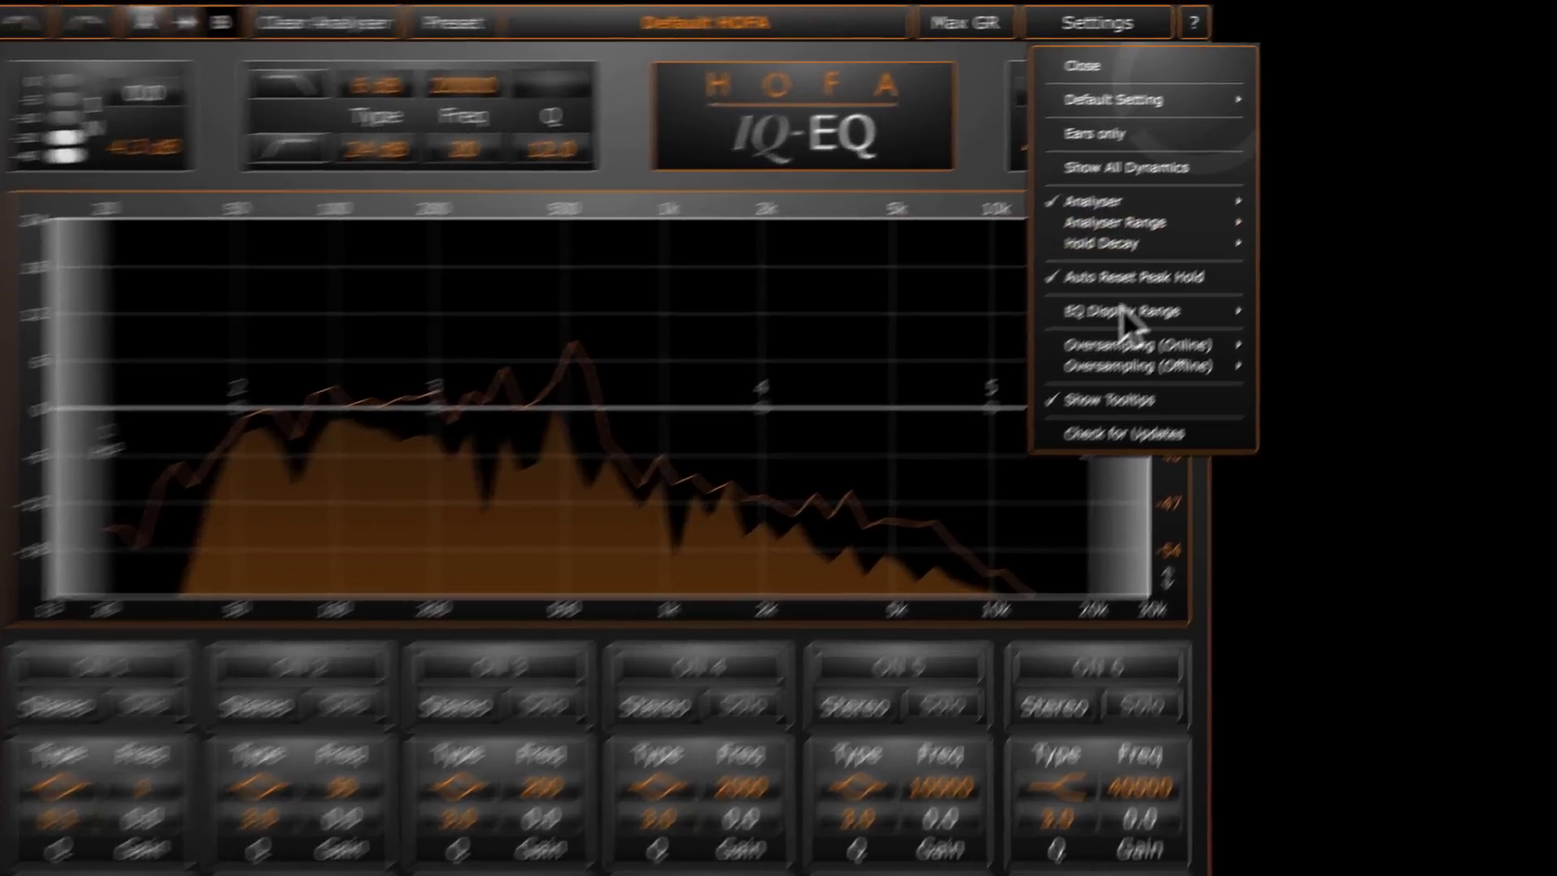
pyautogui.moveTo(1131, 347)
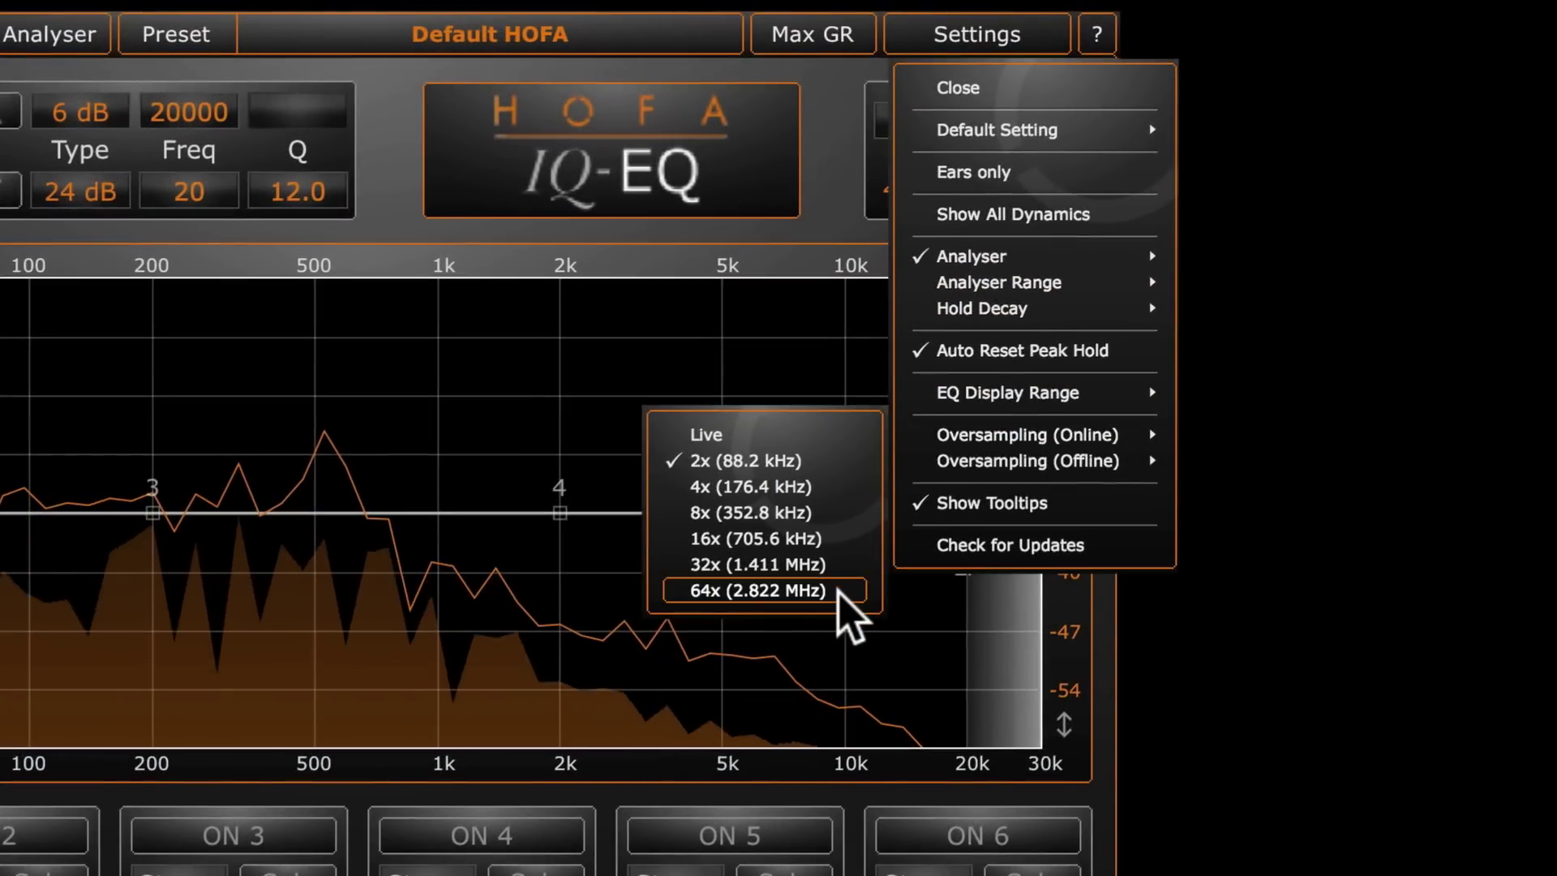
pyautogui.click(649, 767)
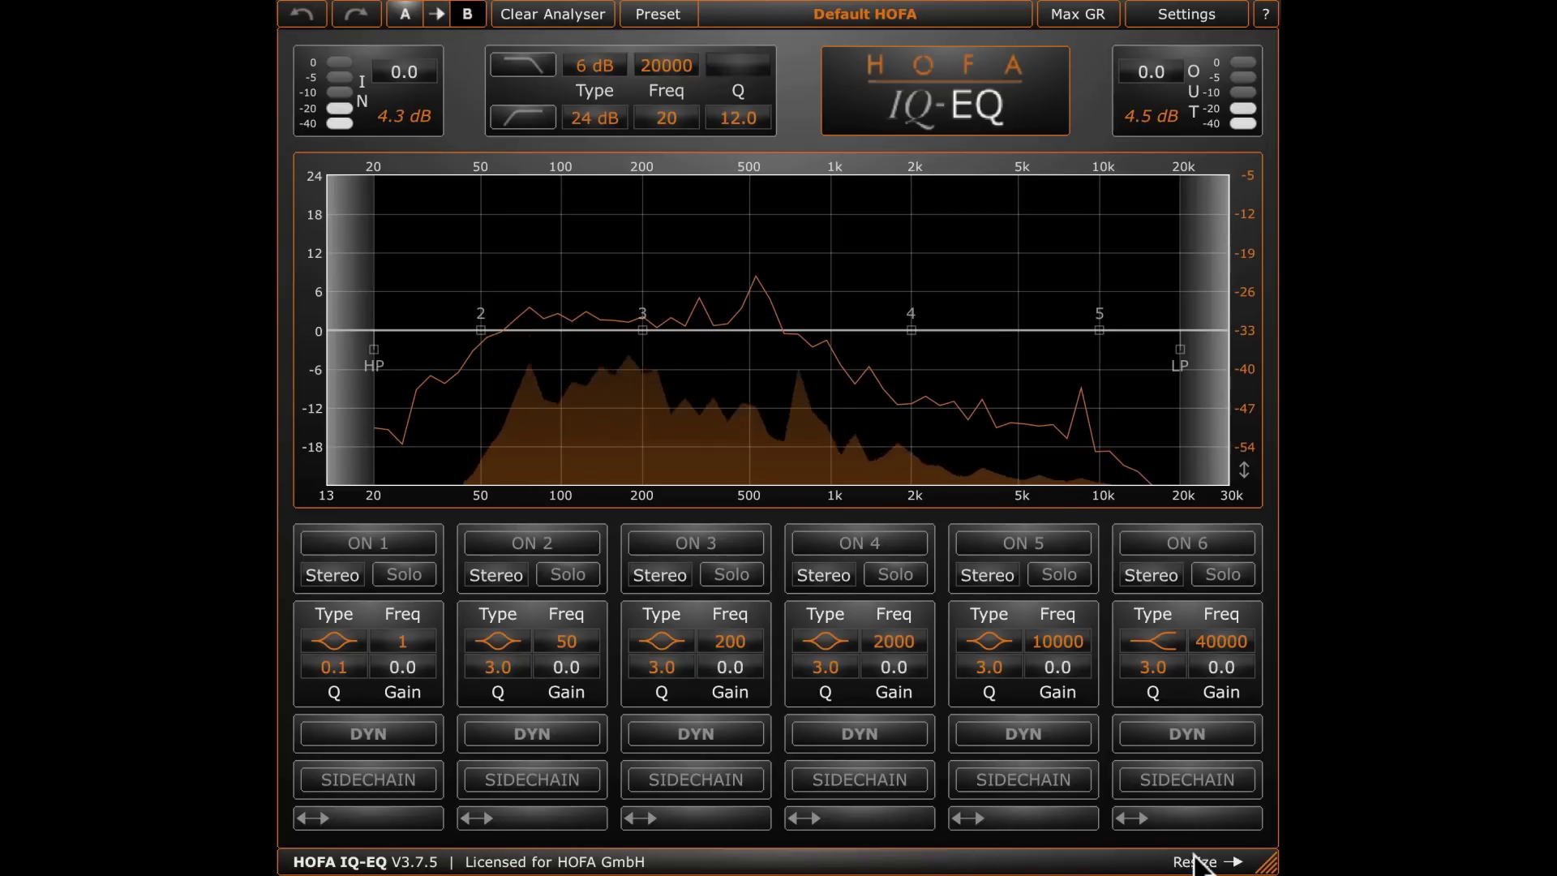
pyautogui.moveTo(1265, 862)
pyautogui.mouseDown()
pyautogui.moveTo(1037, 649)
pyautogui.moveTo(1265, 864)
pyautogui.mouseUp()
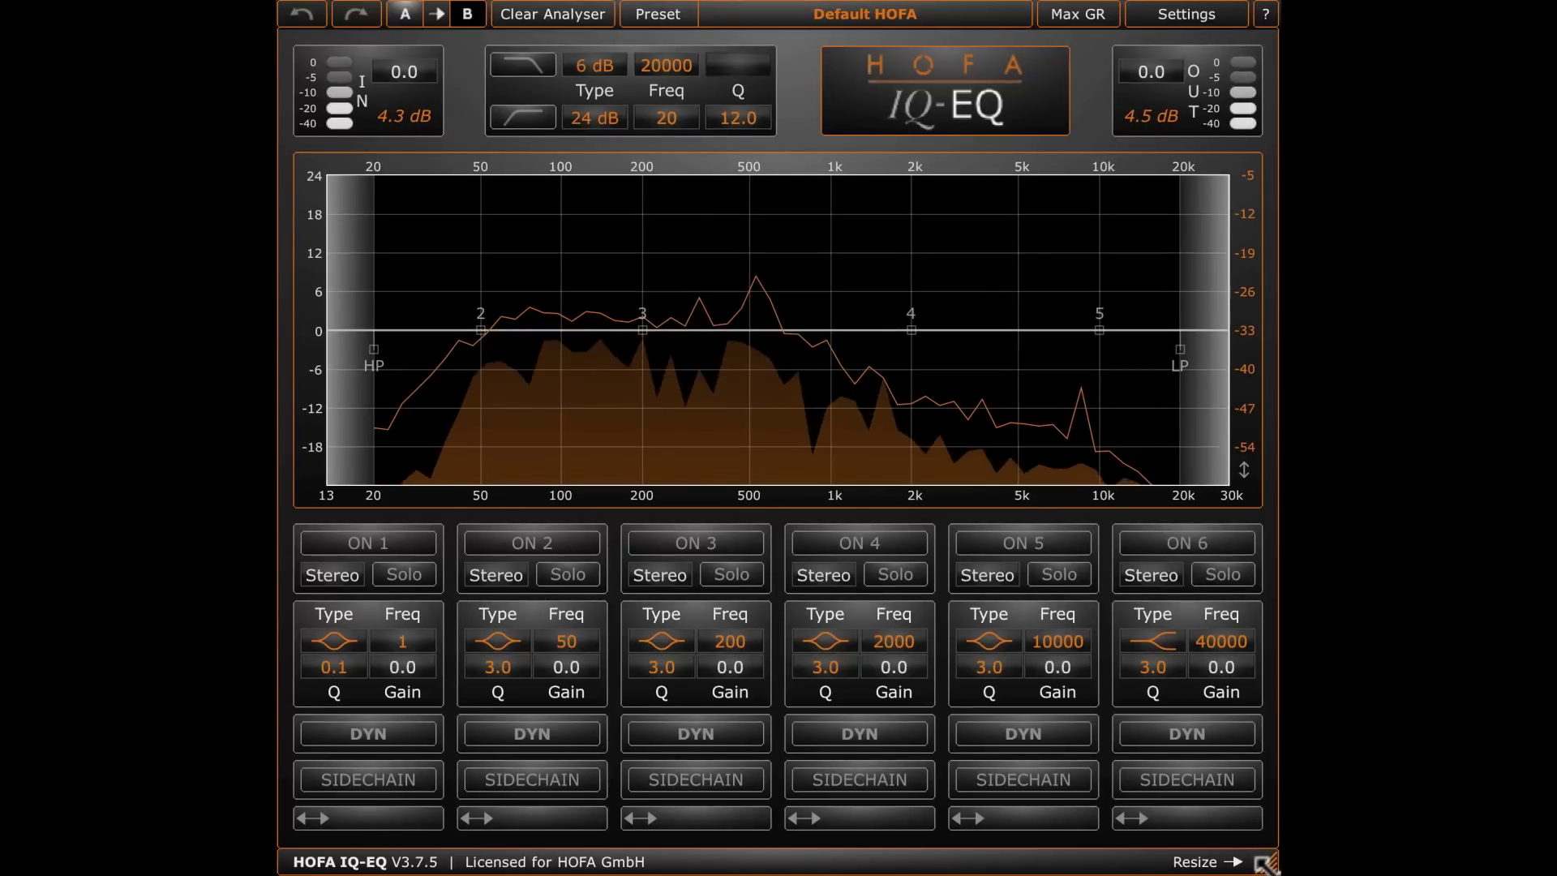